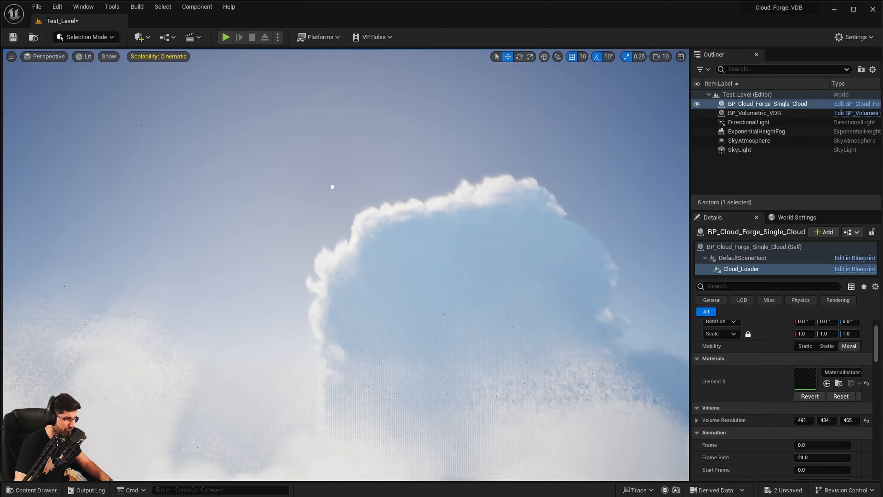
# Step: Examine the cirrus clouds in the Lv_Cirrus_Cloud level from several angles, both below and above the clouds
pyautogui.moveTo(562, 255)
pyautogui.mouseDown(button='right')
pyautogui.moveTo(567, 216)
pyautogui.moveTo(562, 256)
pyautogui.mouseUp(button='right')
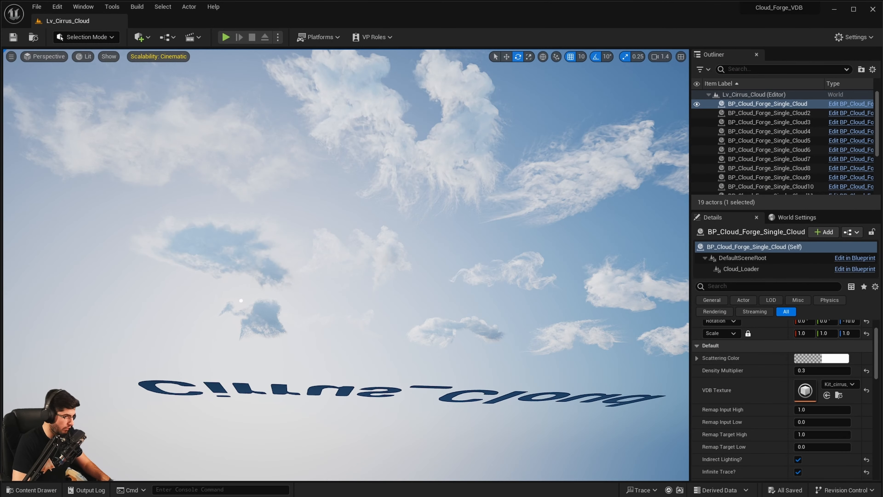
pyautogui.moveTo(431, 258); pyautogui.dragTo(468, 252, button='right')
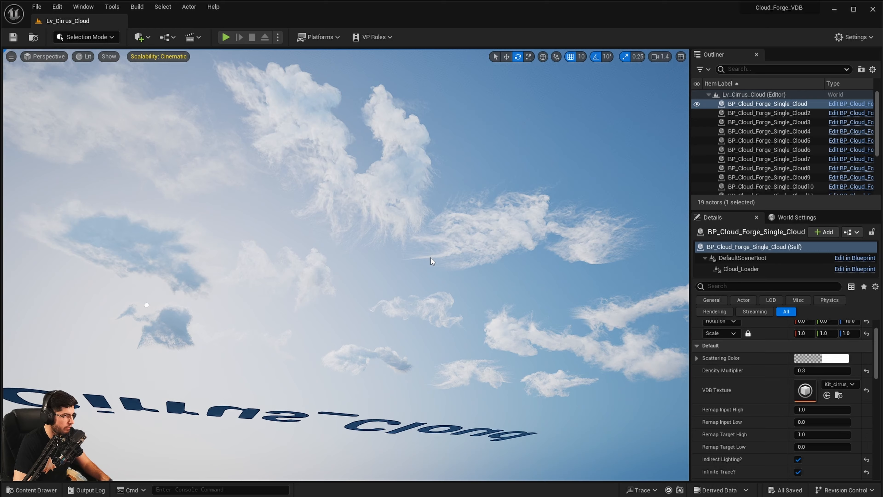
pyautogui.press('a')
pyautogui.moveTo(472, 148); pyautogui.dragTo(460, 148, button='right')
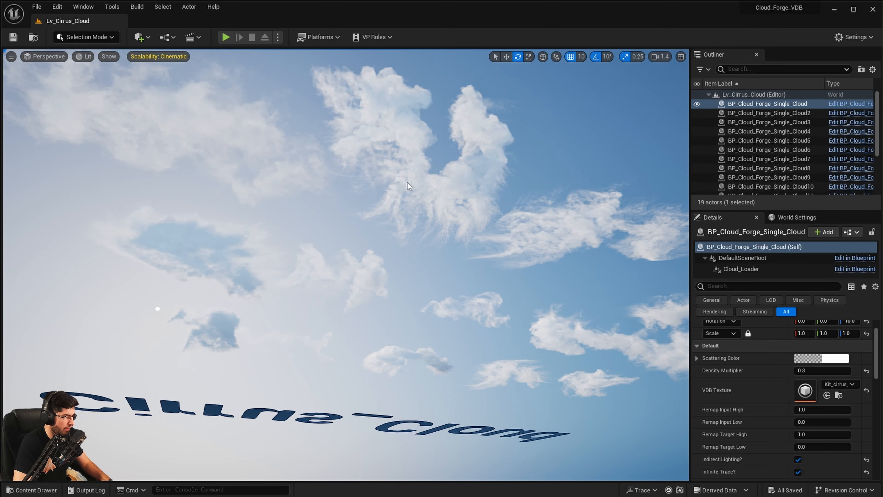
pyautogui.press('a')
pyautogui.moveTo(408, 187); pyautogui.dragTo(432, 195, button='right')
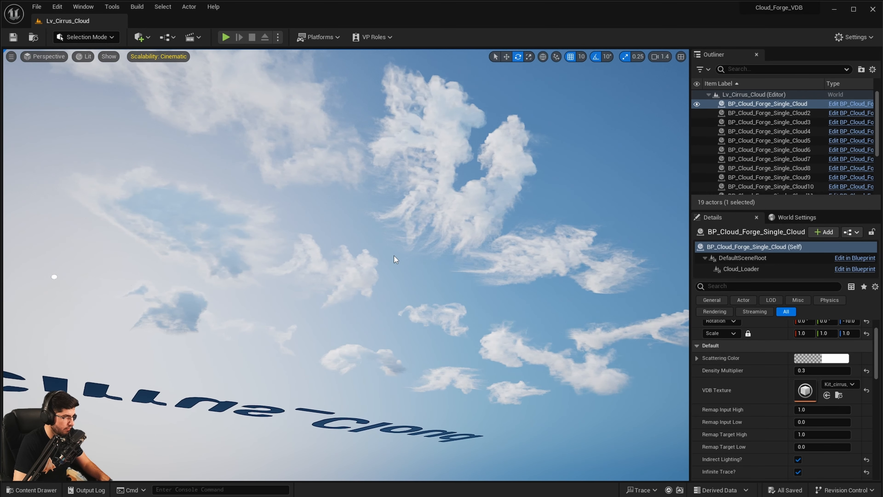
pyautogui.press('e')
pyautogui.moveTo(394, 256); pyautogui.dragTo(430, 188, button='right')
pyautogui.press('q')
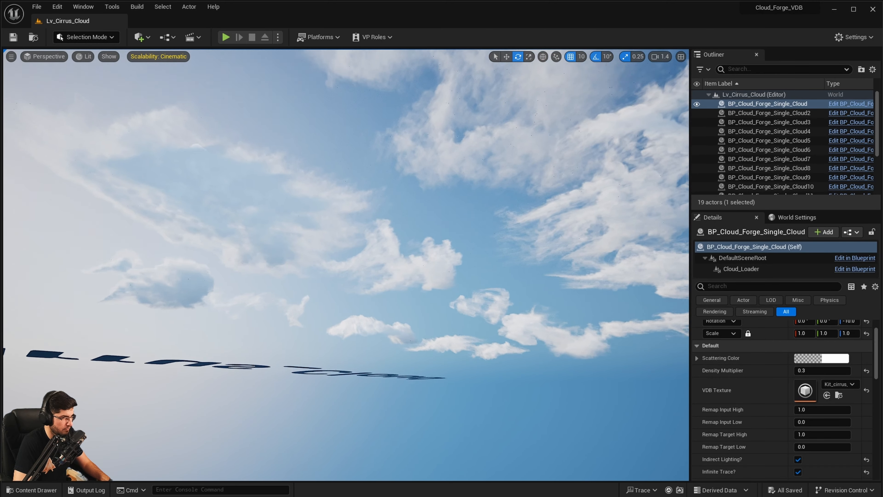
pyautogui.moveTo(400, 335); pyautogui.dragTo(18, 227, button='right')
pyautogui.press('w')
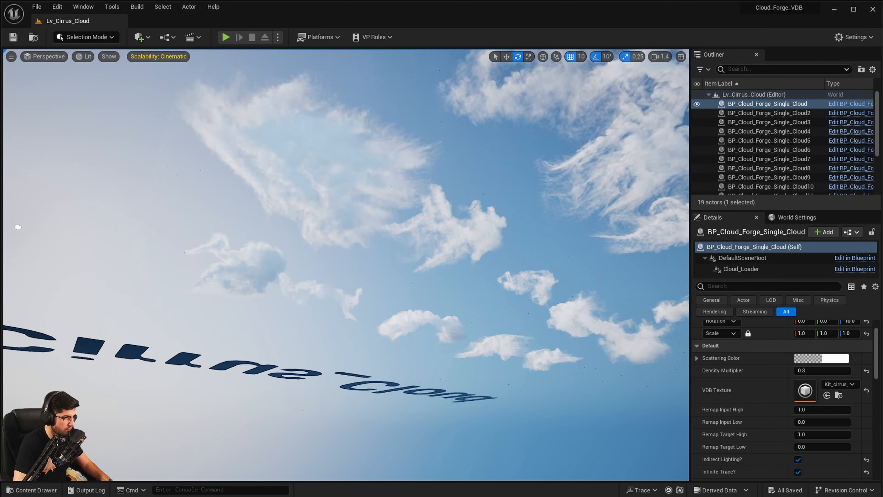
pyautogui.moveTo(446, 293); pyautogui.dragTo(549, 327, button='right')
pyautogui.moveTo(360, 282); pyautogui.dragTo(330, 262, button='right')
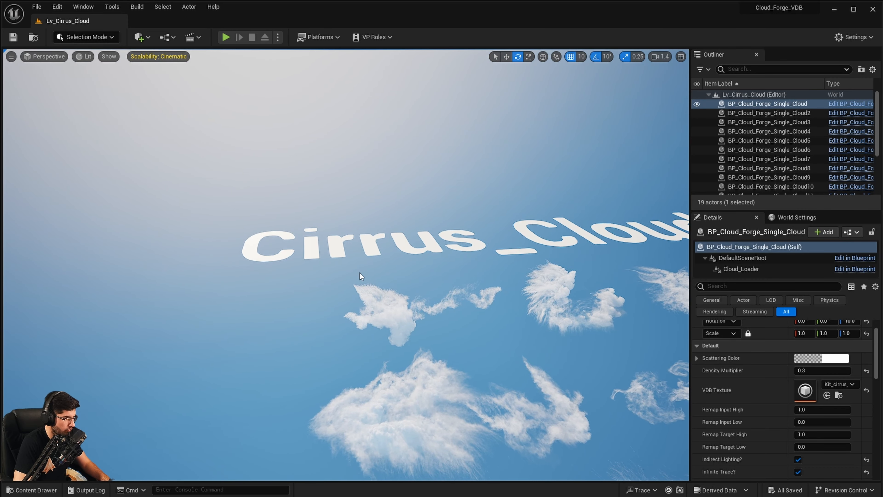
pyautogui.moveTo(535, 209); pyautogui.dragTo(522, 195, button='right')
pyautogui.moveTo(440, 220); pyautogui.dragTo(407, 225, button='right')
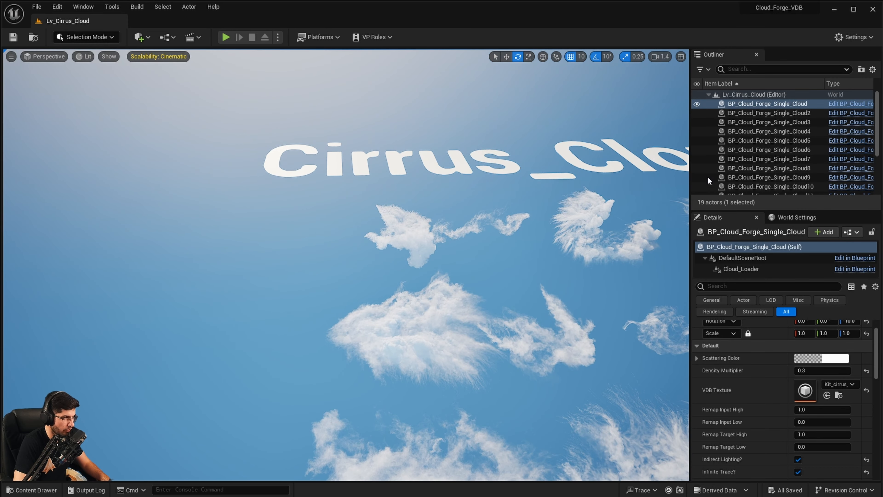
# Step: Frame the BP_Cloud_Forge_Single_Cloud actor and examine its cloud up close from below
pyautogui.click(737, 150)
pyautogui.doubleClick(761, 106)
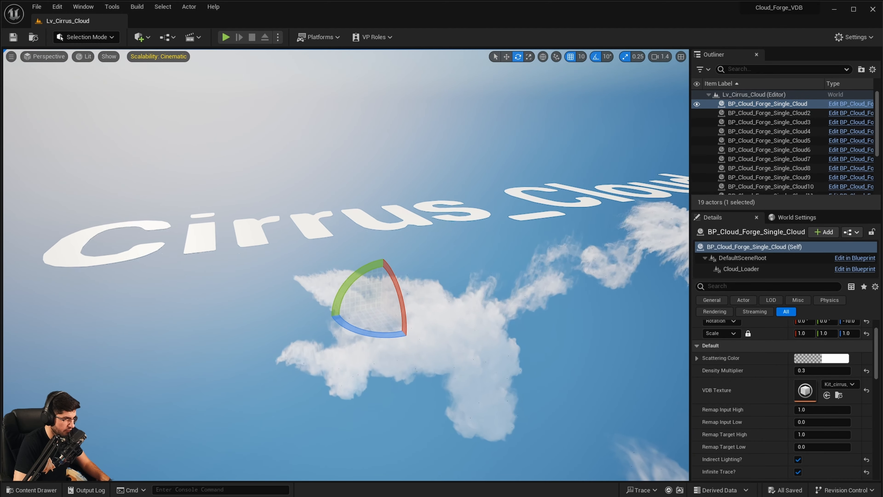
pyautogui.press('w')
pyautogui.scroll(-3, 369, 258)
pyautogui.moveTo(348, 264); pyautogui.dragTo(426, 217, button='right')
pyautogui.scroll(-1, 348, 253)
pyautogui.press('s')
pyautogui.press('s')
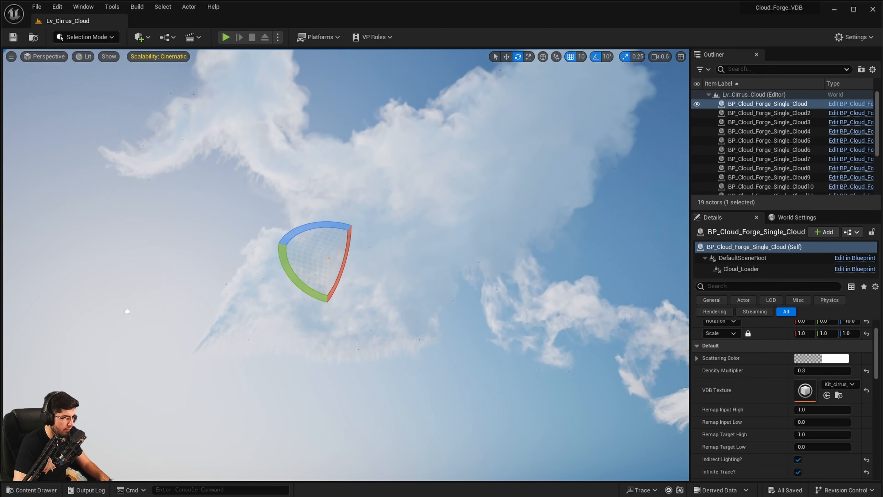
pyautogui.moveTo(575, 382); pyautogui.dragTo(567, 364, button='right')
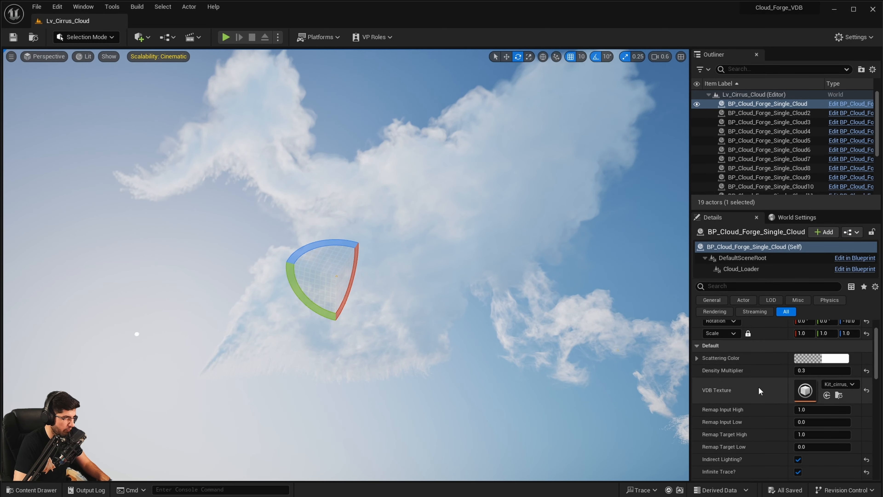
# Step: Change the Scattering Color of BP_Cloud_Forge_Single_Cloud to orange
pyautogui.scroll(-1, 742, 412)
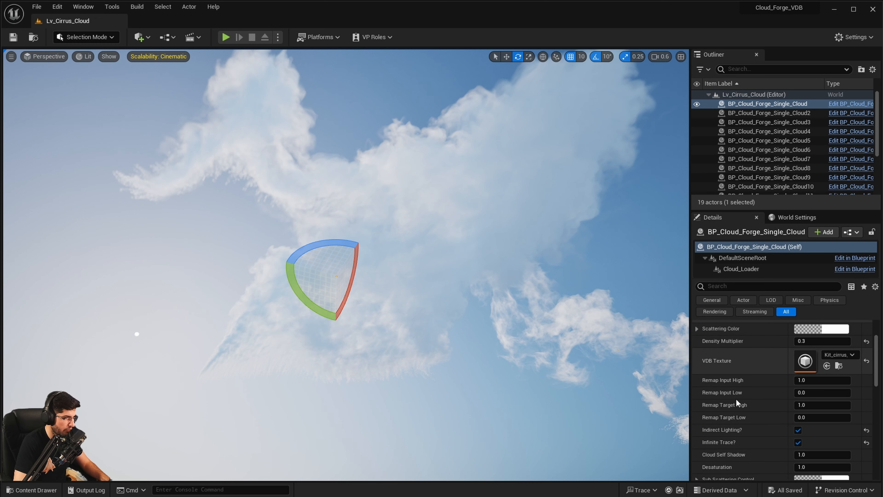
pyautogui.scroll(1, 738, 403)
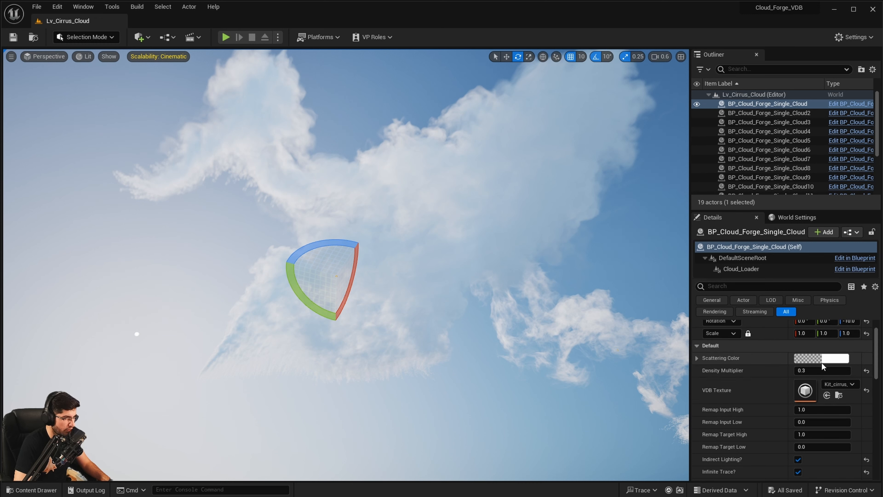
pyautogui.click(836, 360)
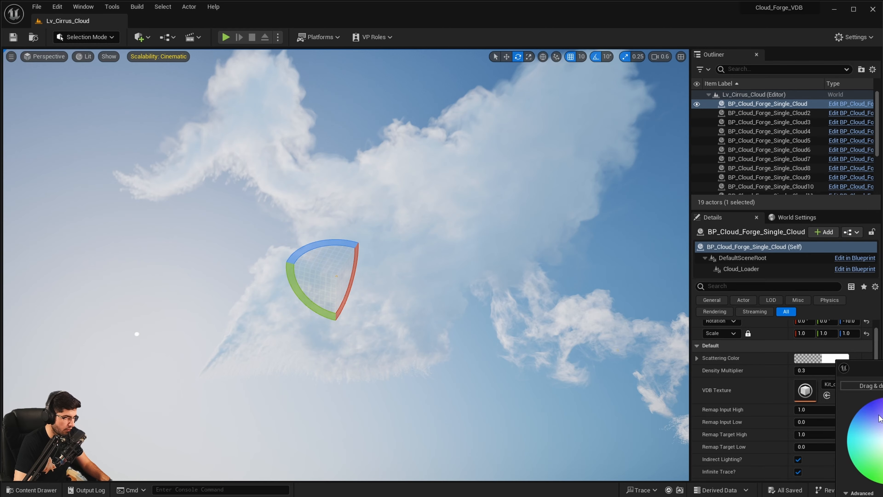
pyautogui.moveTo(879, 415)
pyautogui.mouseDown()
pyautogui.moveTo(863, 428)
pyautogui.moveTo(882, 422)
pyautogui.moveTo(882, 477)
pyautogui.moveTo(872, 486)
pyautogui.moveTo(851, 462)
pyautogui.moveTo(872, 443)
pyautogui.moveTo(858, 432)
pyautogui.moveTo(882, 447)
pyautogui.moveTo(882, 423)
pyautogui.moveTo(878, 478)
pyautogui.mouseUp()
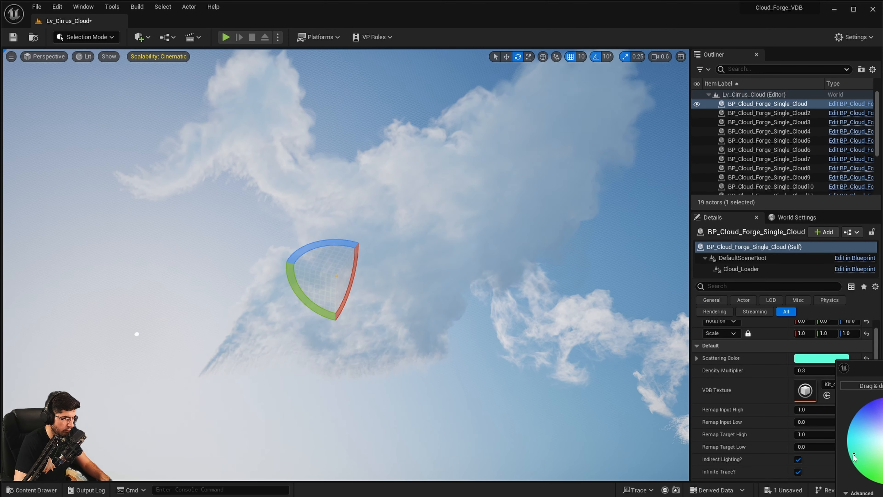
pyautogui.moveTo(846, 442); pyautogui.dragTo(882, 451)
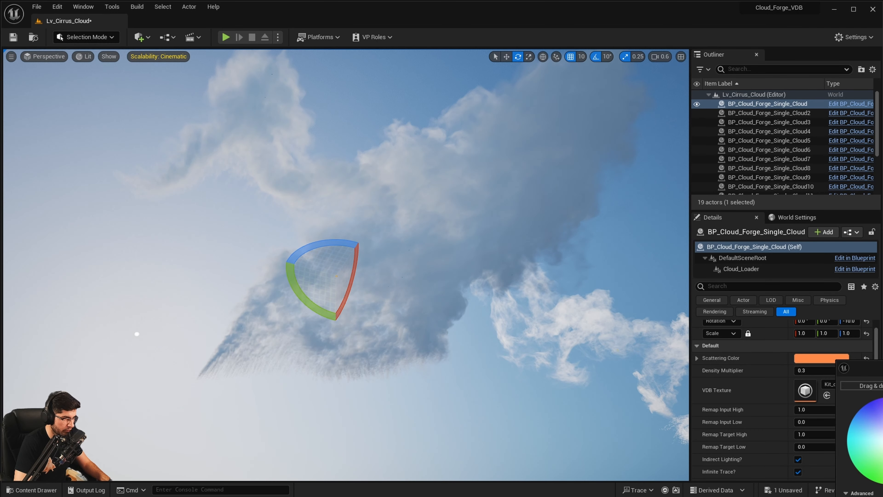
pyautogui.click(882, 496)
pyautogui.moveTo(556, 296); pyautogui.dragTo(546, 317, button='right')
pyautogui.moveTo(822, 370)
pyautogui.mouseDown()
pyautogui.moveTo(842, 371)
pyautogui.moveTo(818, 371)
pyautogui.mouseUp()
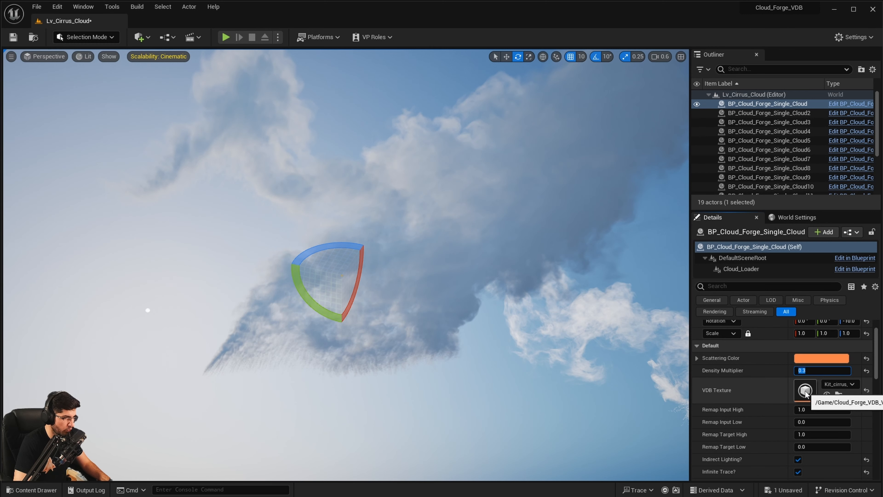
pyautogui.moveTo(619, 369); pyautogui.dragTo(631, 373, button='right')
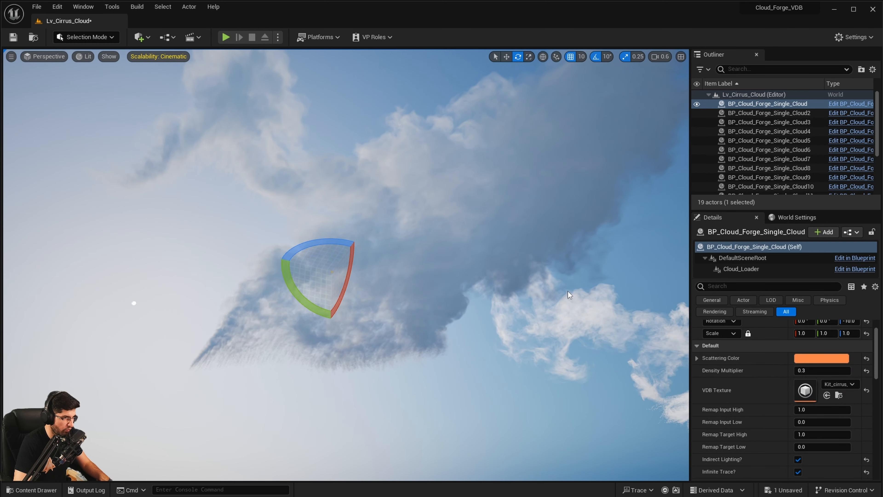
pyautogui.moveTo(535, 160); pyautogui.dragTo(492, 390, button='right')
pyautogui.press('f')
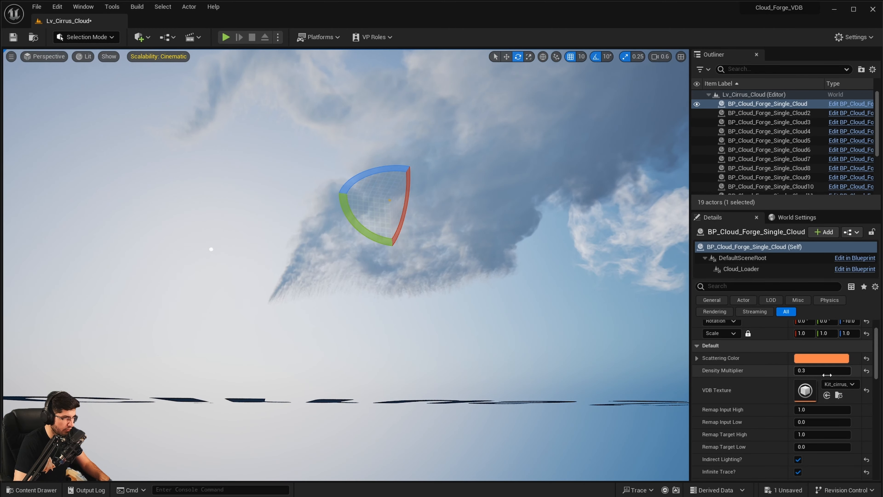
# Step: Browse the VDB_Collection folder of Cloud_Forge_VDB_Vol3, looking through the cirrus and contrail cloud volume textures
pyautogui.hotkey('ctrl', 'space')
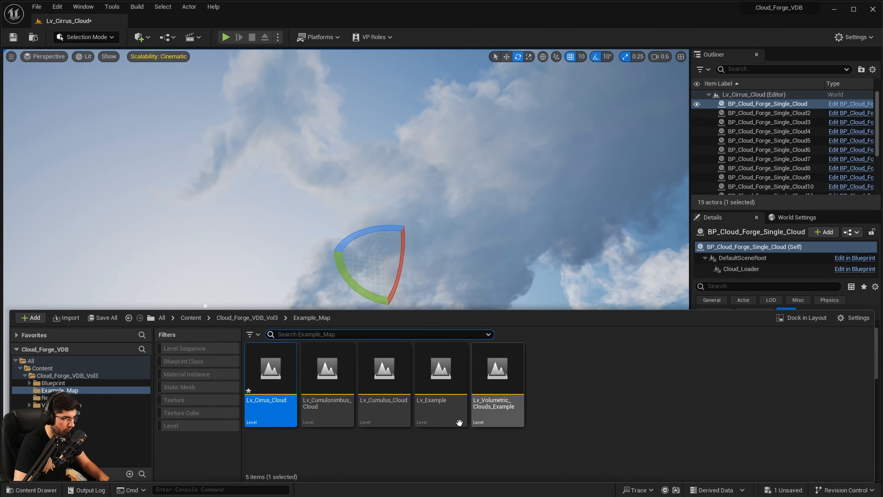
pyautogui.click(239, 318)
pyautogui.doubleClick(440, 376)
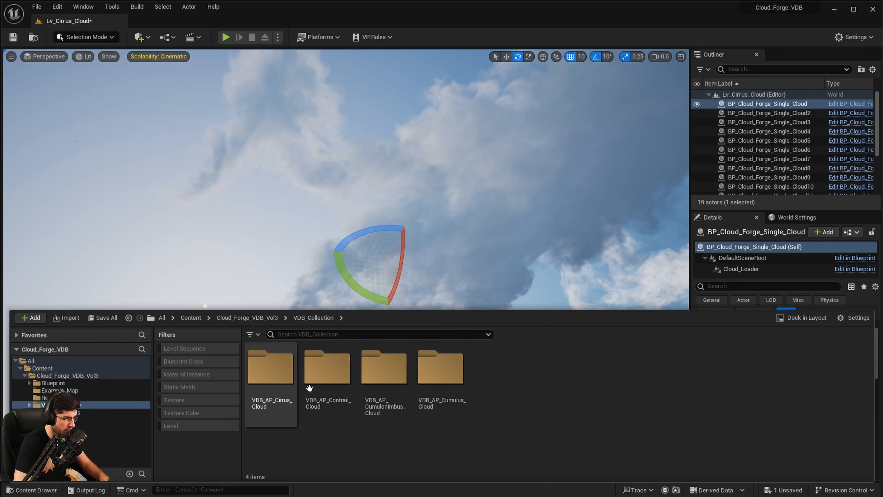
pyautogui.doubleClick(273, 369)
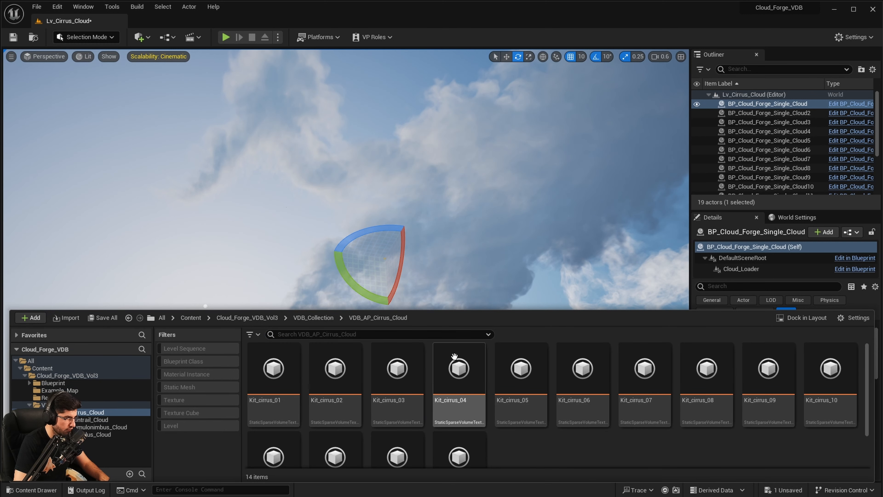
pyautogui.click(323, 318)
pyautogui.click(324, 376)
pyautogui.doubleClick(323, 376)
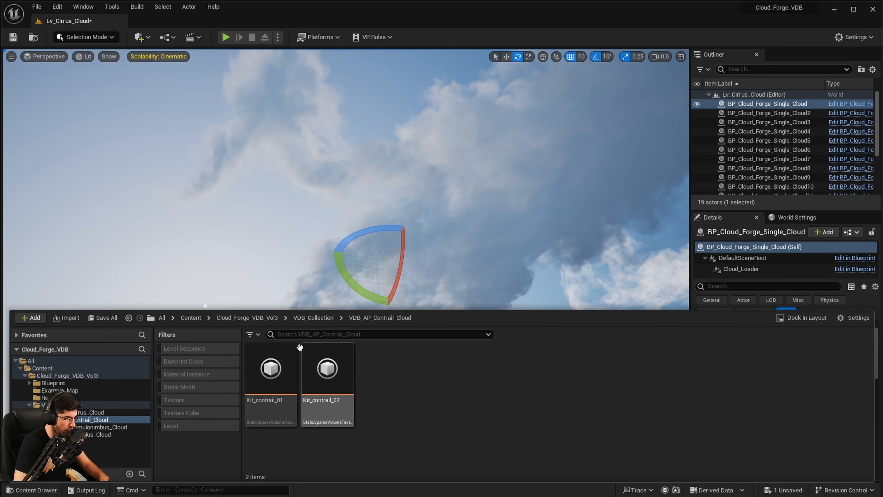
pyautogui.click(313, 322)
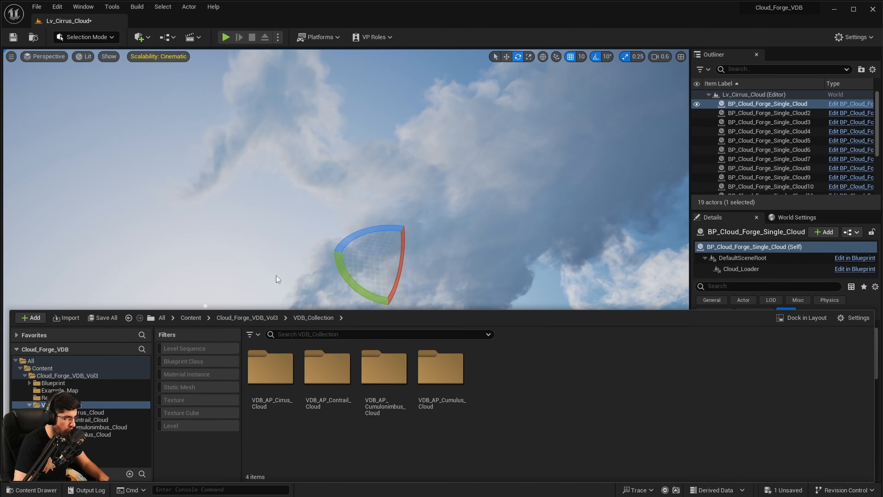
# Step: Examine the recolored cloud from several angles and show the editor icons and grid in the viewport
pyautogui.moveTo(276, 276); pyautogui.dragTo(315, 276, button='right')
pyautogui.moveTo(473, 285); pyautogui.dragTo(532, 254, button='right')
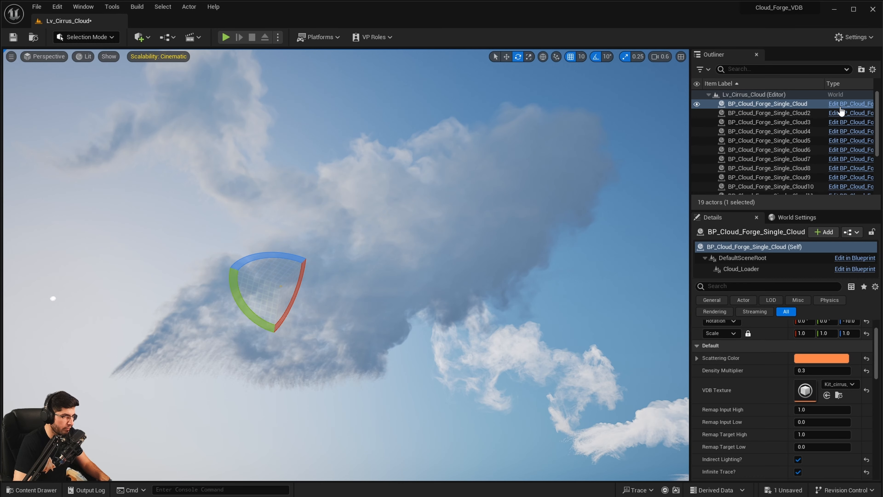
pyautogui.moveTo(627, 161); pyautogui.dragTo(588, 163, button='right')
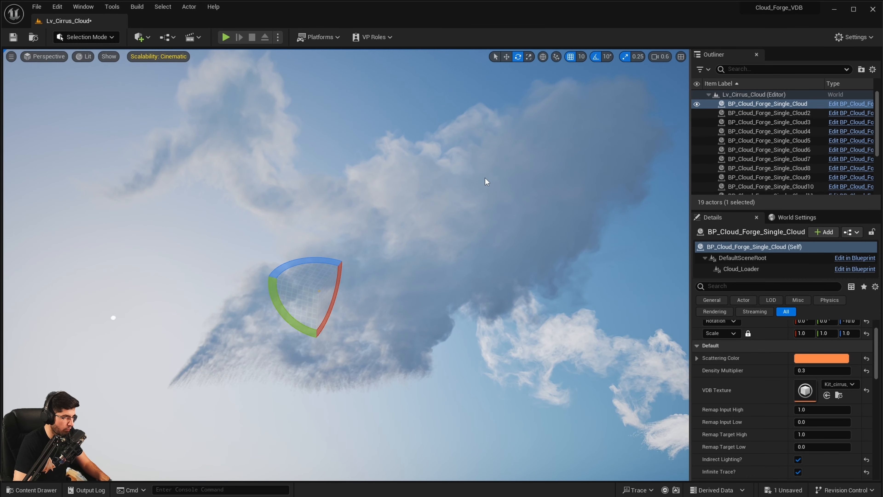
pyautogui.moveTo(515, 216); pyautogui.dragTo(476, 216, button='right')
pyautogui.moveTo(558, 231); pyautogui.dragTo(621, 238, button='right')
pyautogui.moveTo(631, 298); pyautogui.dragTo(626, 276, button='right')
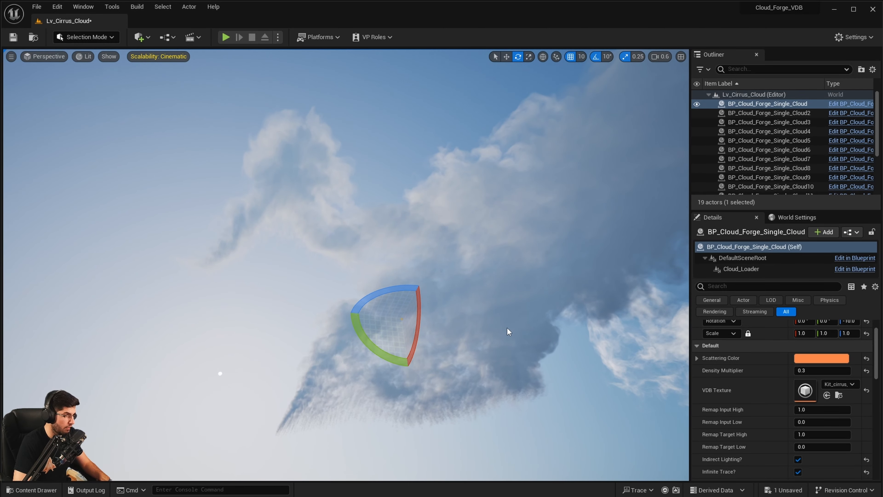
pyautogui.moveTo(507, 328)
pyautogui.mouseDown(button='right')
pyautogui.moveTo(612, 386)
pyautogui.moveTo(657, 389)
pyautogui.moveTo(510, 323)
pyautogui.mouseUp(button='right')
pyautogui.press('g')
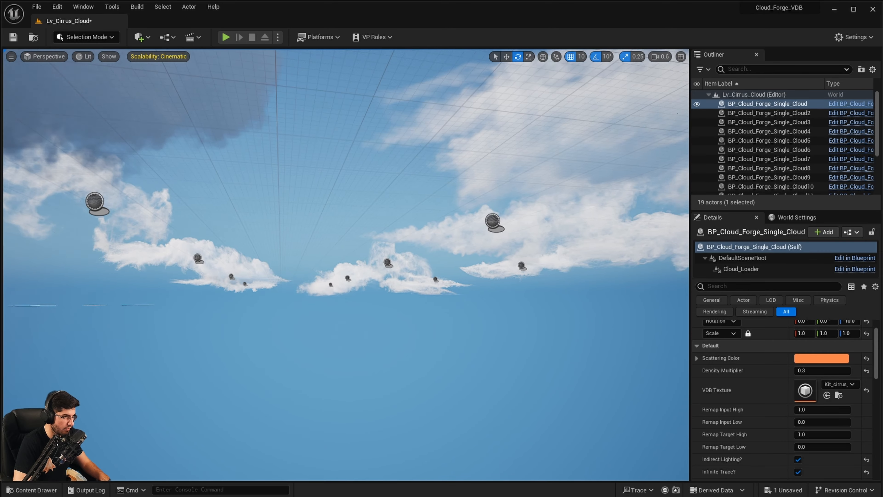
pyautogui.keyDown('alt'); pyautogui.moveTo(294, 250); pyautogui.dragTo(306, 302); pyautogui.keyUp('alt')
pyautogui.press('f')
pyautogui.keyDown('alt'); pyautogui.moveTo(294, 250); pyautogui.dragTo(309, 213); pyautogui.keyUp('alt')
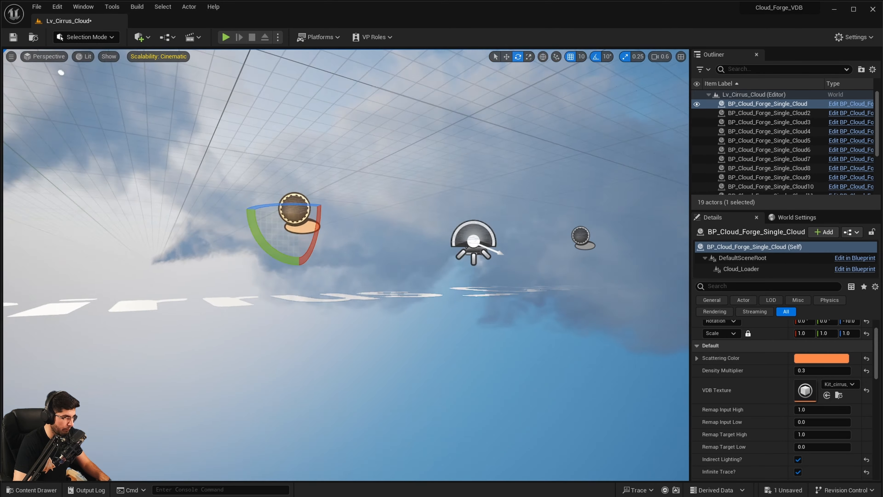
pyautogui.moveTo(669, 257); pyautogui.dragTo(670, 210, button='right')
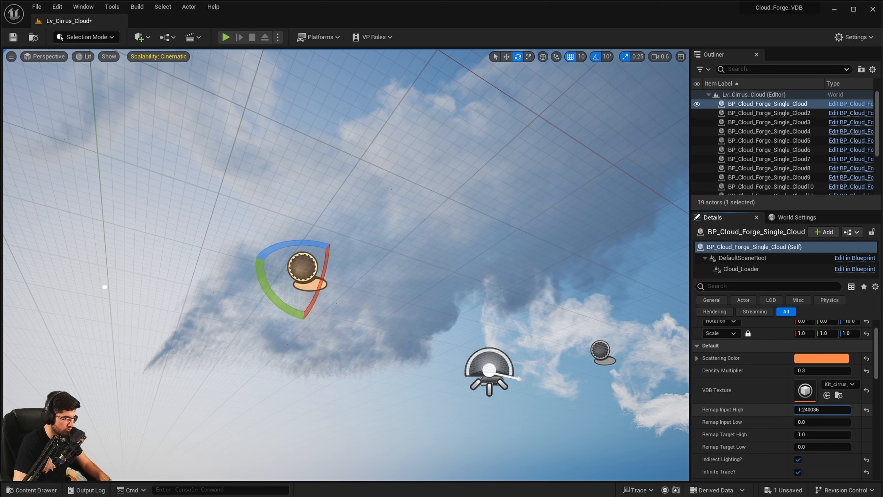
# Step: Try a Remap Input High of about 3.21 on the cloud with editor icons hidden, and set it back to 1
pyautogui.moveTo(822, 410); pyautogui.dragTo(841, 410)
pyautogui.moveTo(529, 289); pyautogui.dragTo(472, 247, button='right')
pyautogui.press('g')
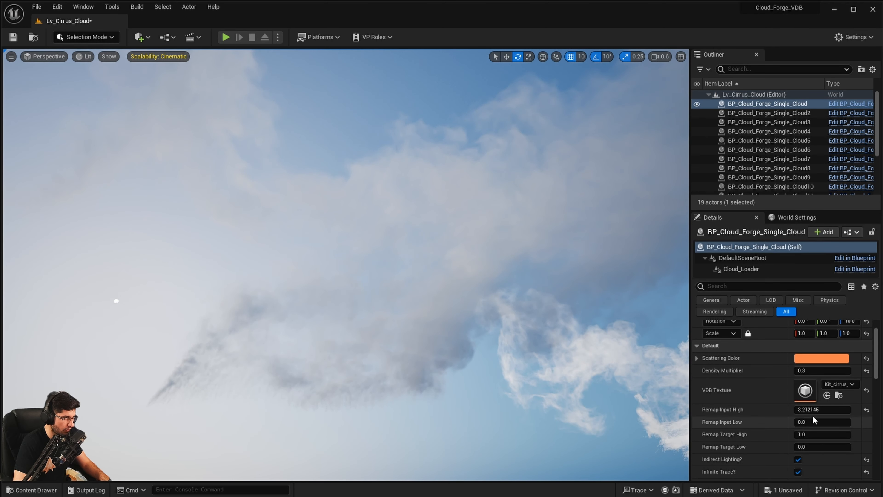
pyautogui.moveTo(833, 410); pyautogui.dragTo(811, 409)
pyautogui.write('1')
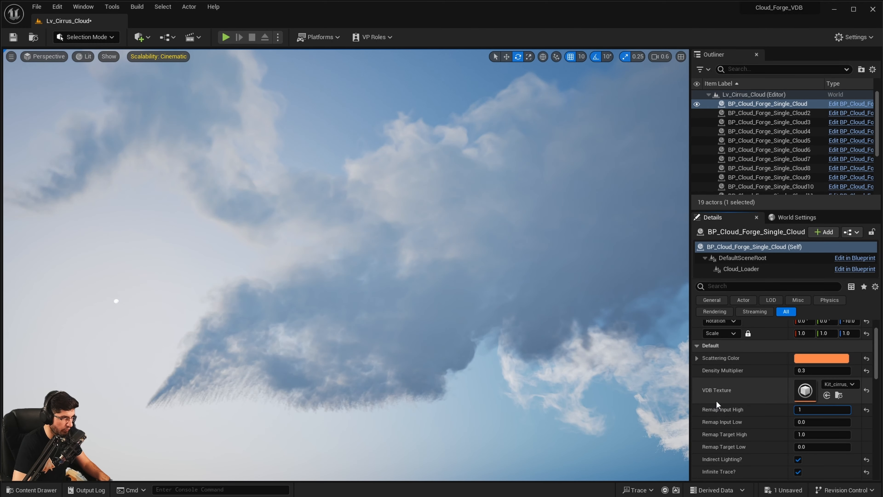
# Step: Try a Remap Input Low of 0.192 on the cloud, inspect its shape, and reset the value to default
pyautogui.moveTo(815, 425); pyautogui.dragTo(828, 425)
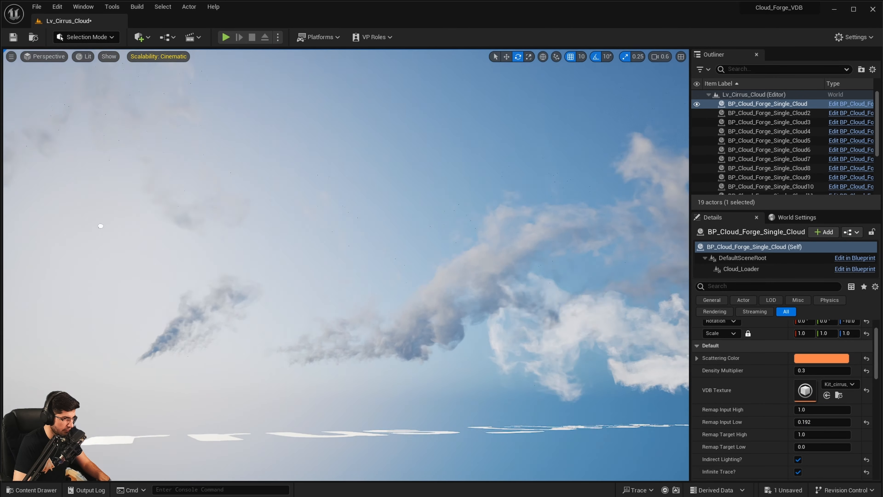
pyautogui.moveTo(101, 226); pyautogui.dragTo(100, 226, button='right')
pyautogui.moveTo(118, 348); pyautogui.dragTo(119, 349, button='right')
pyautogui.moveTo(531, 316); pyautogui.dragTo(531, 316, button='right')
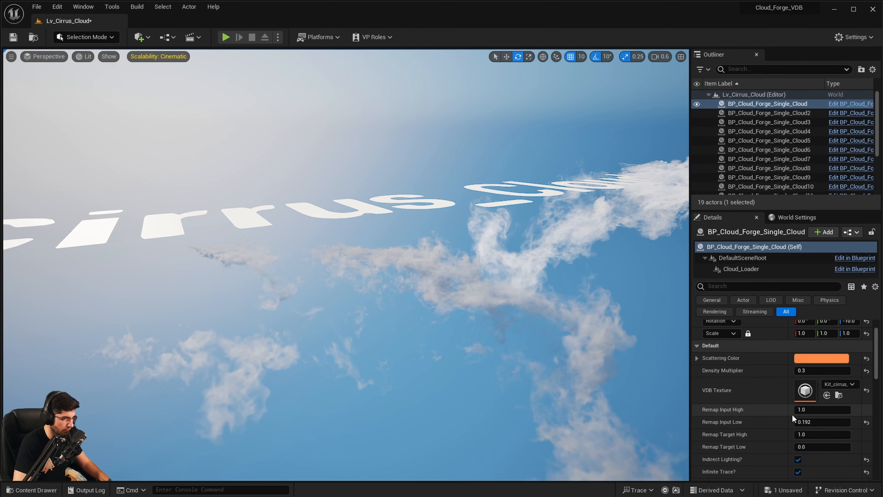
pyautogui.click(866, 422)
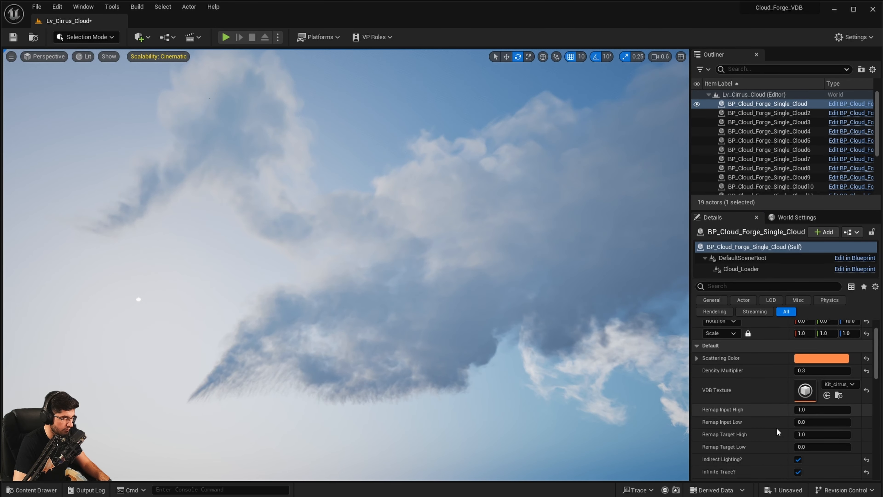
# Step: Try a Remap Target High of about 9.45 on the cloud, inspect its shape, and reset the value to default
pyautogui.moveTo(822, 434); pyautogui.dragTo(843, 434)
pyautogui.moveTo(348, 264); pyautogui.dragTo(301, 275, button='right')
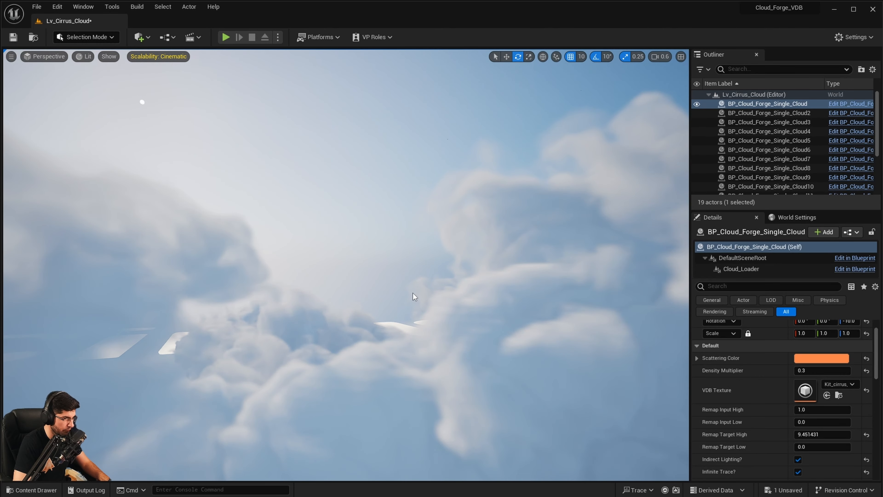
pyautogui.press('f')
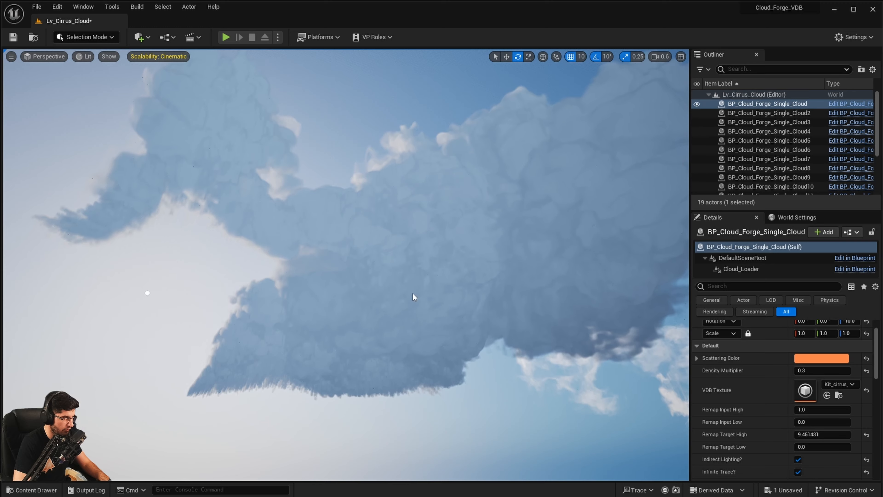
pyautogui.click(865, 435)
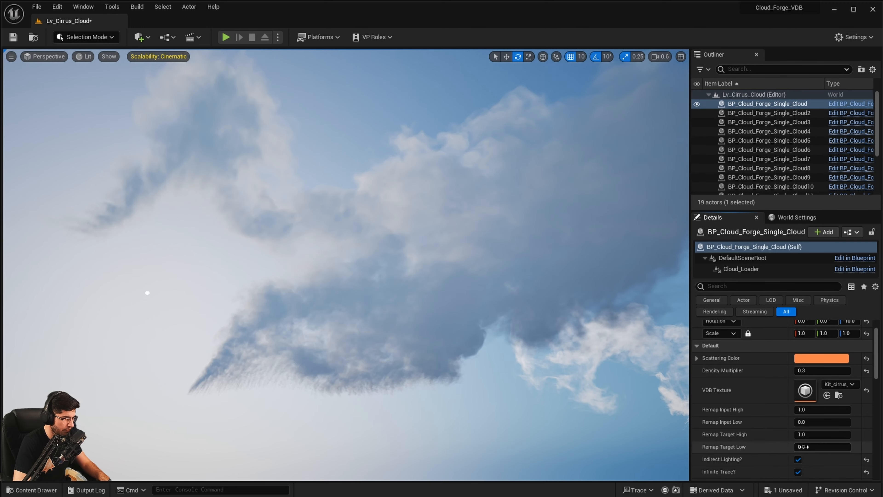
# Step: Try Remap Target Low values of 0.008 and -0.088 on the cloud, examining its shape, and reset the value to default
pyautogui.moveTo(804, 447)
pyautogui.mouseDown()
pyautogui.moveTo(812, 446)
pyautogui.moveTo(801, 447)
pyautogui.mouseUp()
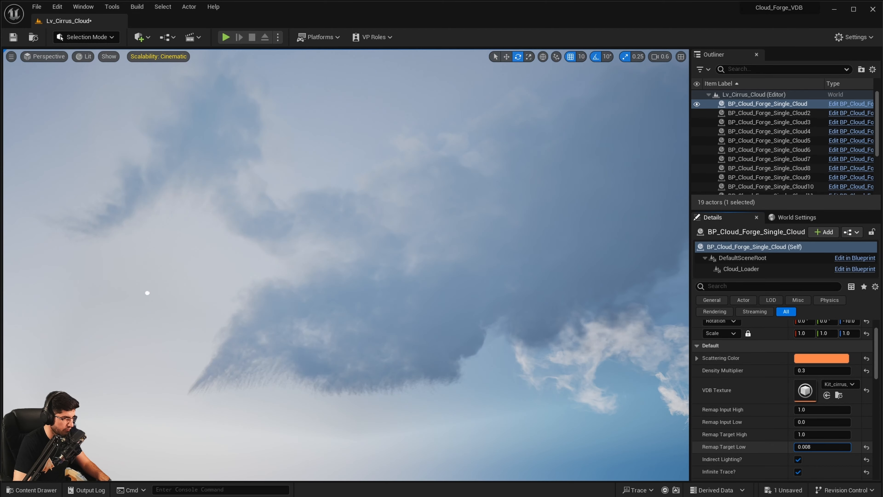
pyautogui.moveTo(570, 313); pyautogui.dragTo(528, 285, button='right')
pyautogui.moveTo(392, 302); pyautogui.dragTo(409, 336, button='right')
pyautogui.moveTo(144, 211); pyautogui.dragTo(178, 257, button='right')
pyautogui.moveTo(404, 344); pyautogui.dragTo(394, 315, button='right')
pyautogui.moveTo(323, 265); pyautogui.dragTo(345, 268, button='right')
pyautogui.moveTo(401, 314)
pyautogui.mouseDown(button='right')
pyautogui.moveTo(407, 339)
pyautogui.moveTo(406, 331)
pyautogui.mouseUp(button='right')
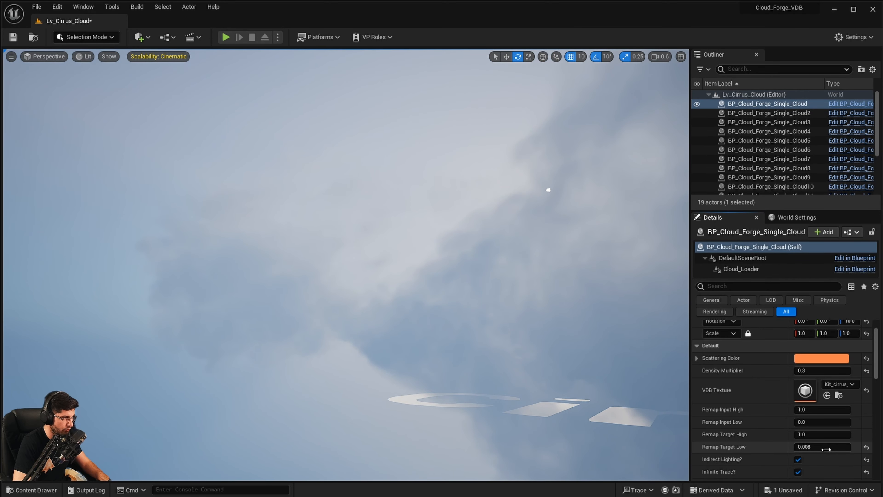
pyautogui.moveTo(826, 449); pyautogui.dragTo(793, 450)
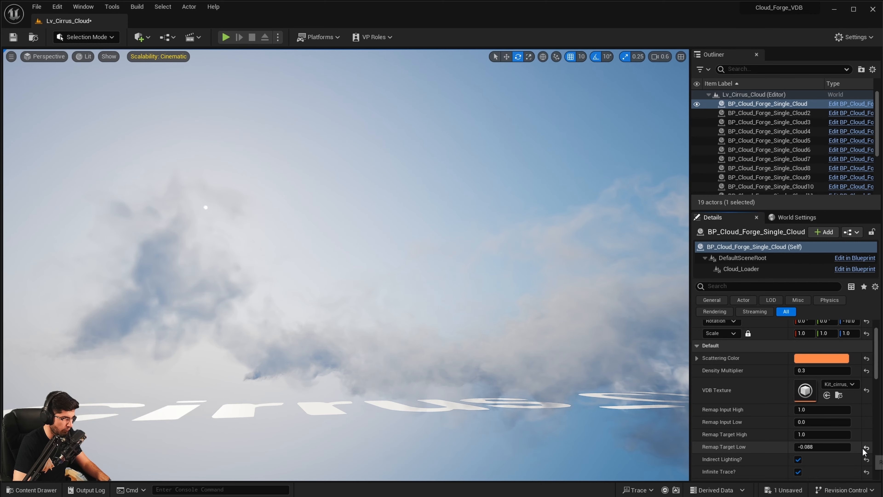
pyautogui.click(866, 448)
# Step: Disable Indirect Lighting on the cloud, compare its shading from above, and enable Indirect Lighting again
pyautogui.scroll(-2, 796, 438)
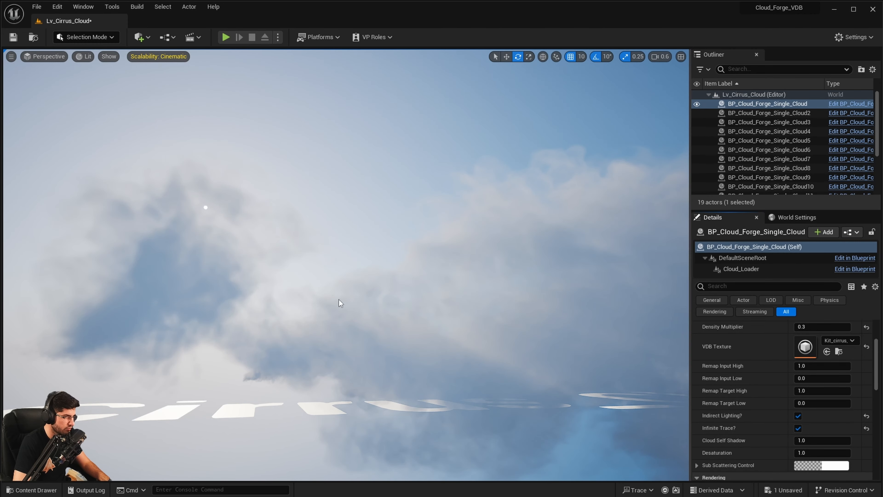
pyautogui.moveTo(340, 304); pyautogui.dragTo(362, 313, button='right')
pyautogui.click(799, 416)
pyautogui.moveTo(348, 265); pyautogui.dragTo(347, 302, button='right')
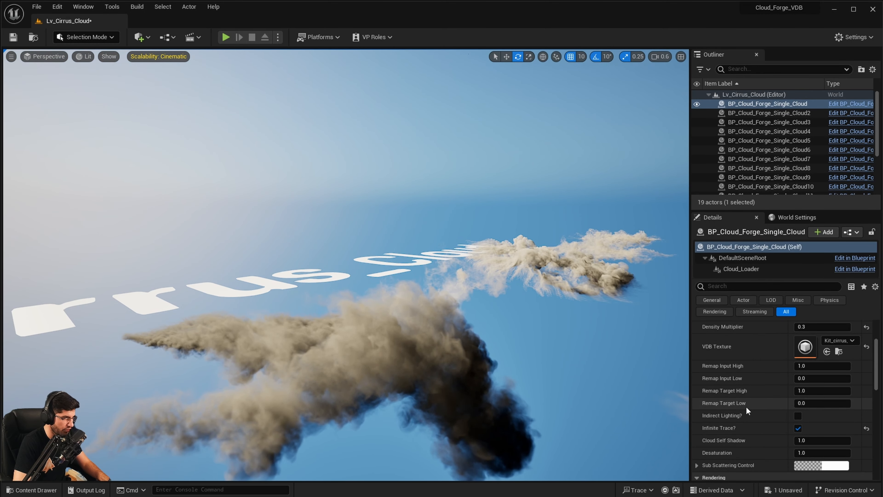
pyautogui.moveTo(570, 355); pyautogui.dragTo(564, 344, button='right')
pyautogui.click(798, 416)
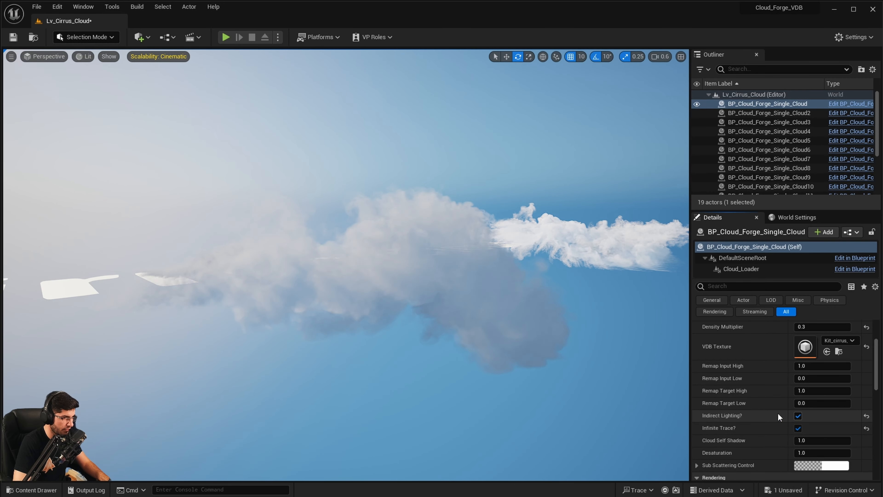
pyautogui.moveTo(417, 313); pyautogui.dragTo(337, 313, button='right')
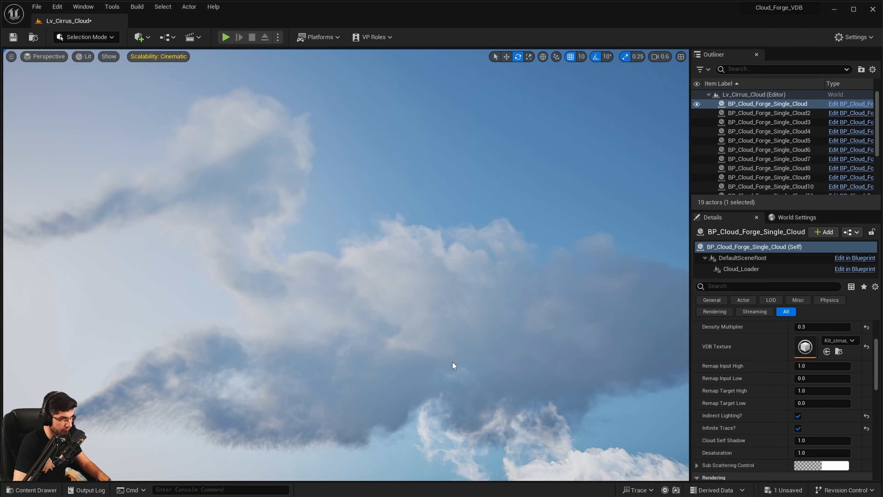
# Step: Disable Infinite Trace on the cloud, check the scene from several viewpoints, and enable Infinite Trace again
pyautogui.press('w')
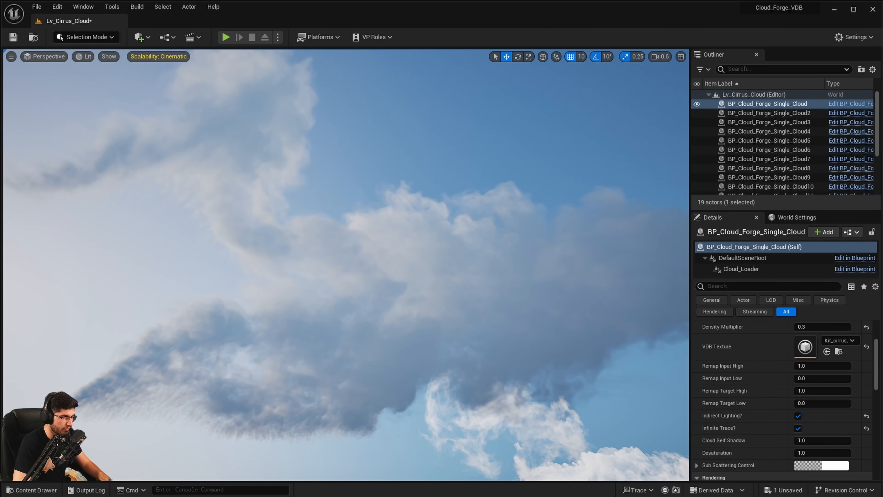
pyautogui.press('s')
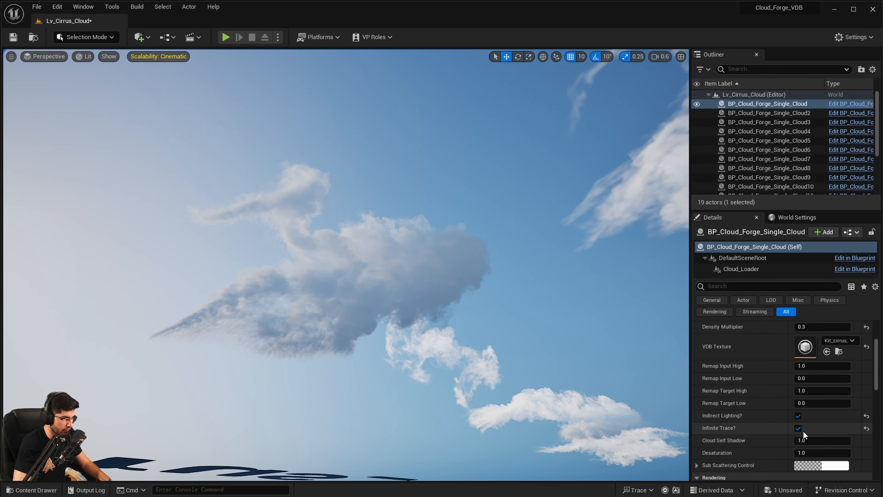
pyautogui.click(799, 428)
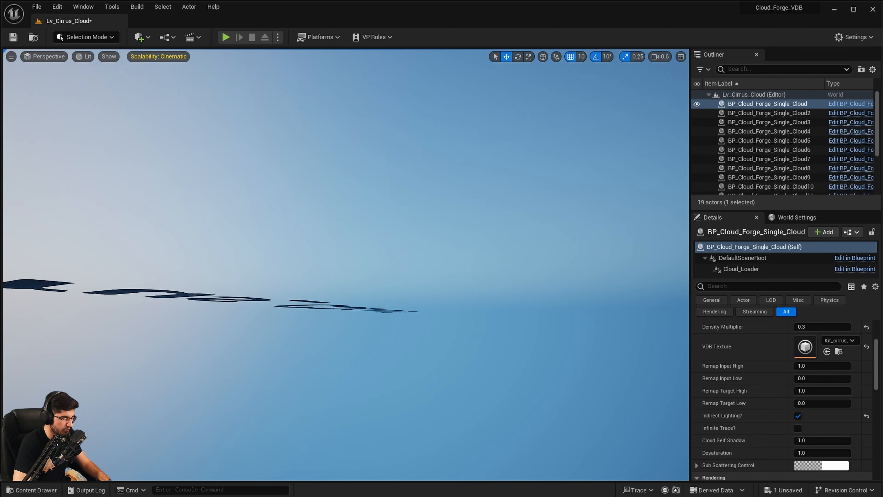
pyautogui.moveTo(439, 216); pyautogui.dragTo(339, 281, button='right')
pyautogui.press('s')
pyautogui.press('e')
pyautogui.press('w')
pyautogui.press('s')
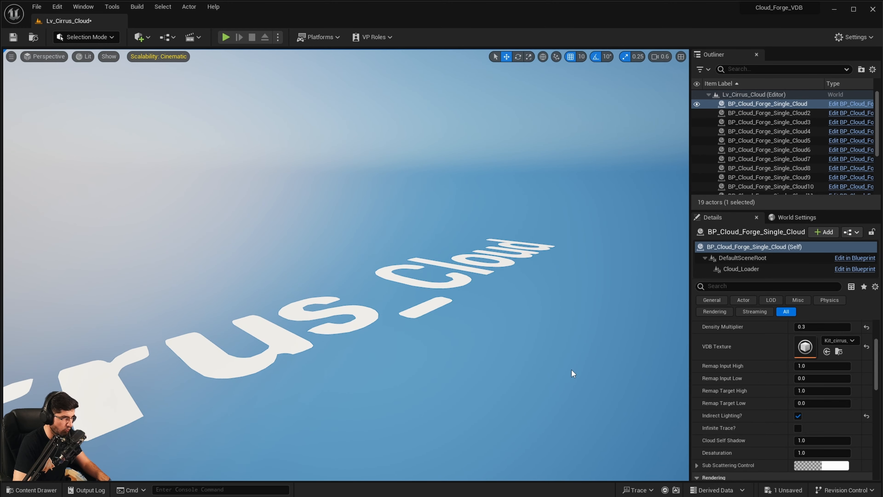
pyautogui.moveTo(571, 372); pyautogui.dragTo(677, 369, button='right')
pyautogui.scroll(4, 572, 372)
pyautogui.press('e')
pyautogui.scroll(-2, 649, 345)
pyautogui.press('a')
pyautogui.press('a')
pyautogui.scroll(-1, 542, 359)
pyautogui.press('s')
pyautogui.scroll(3, 678, 369)
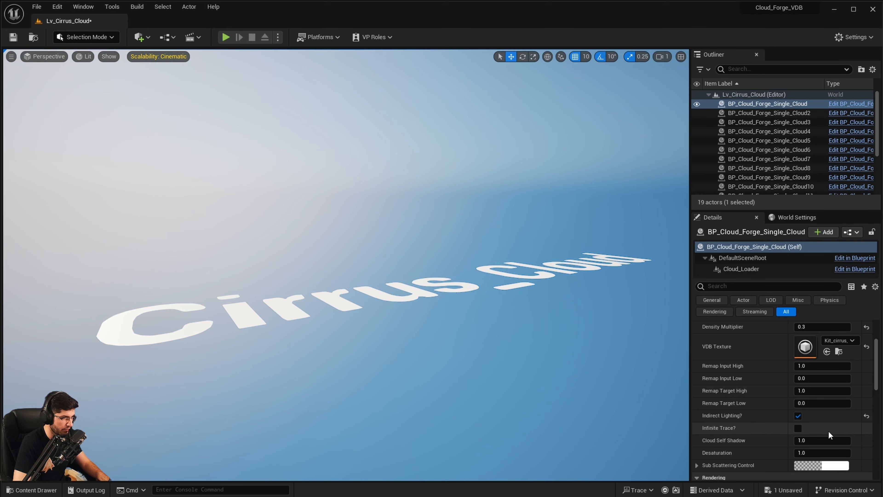
pyautogui.click(798, 428)
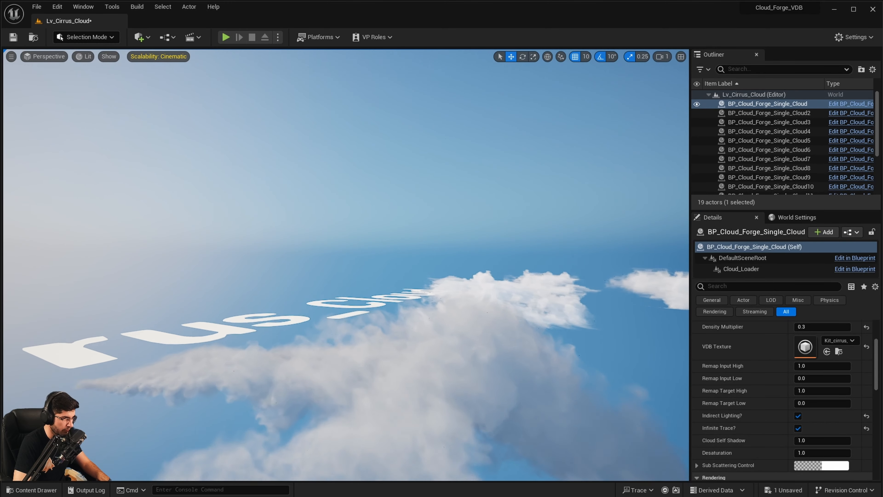
# Step: Examine the cloud's lighting and shape near and far, from beside and below, with Indirect Lighting and Infinite Trace enabled
pyautogui.press('q')
pyautogui.moveTo(454, 321)
pyautogui.mouseDown(button='right')
pyautogui.moveTo(432, 296)
pyautogui.moveTo(454, 321)
pyautogui.mouseUp(button='right')
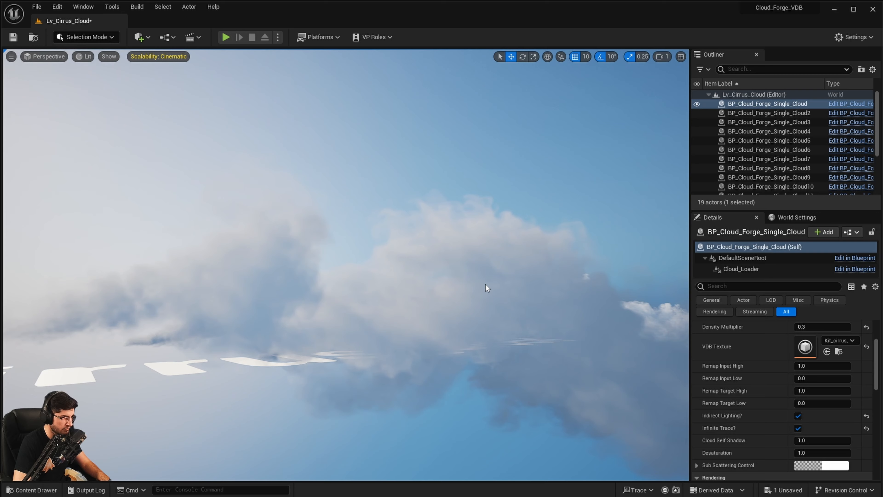
pyautogui.scroll(3, 758, 304)
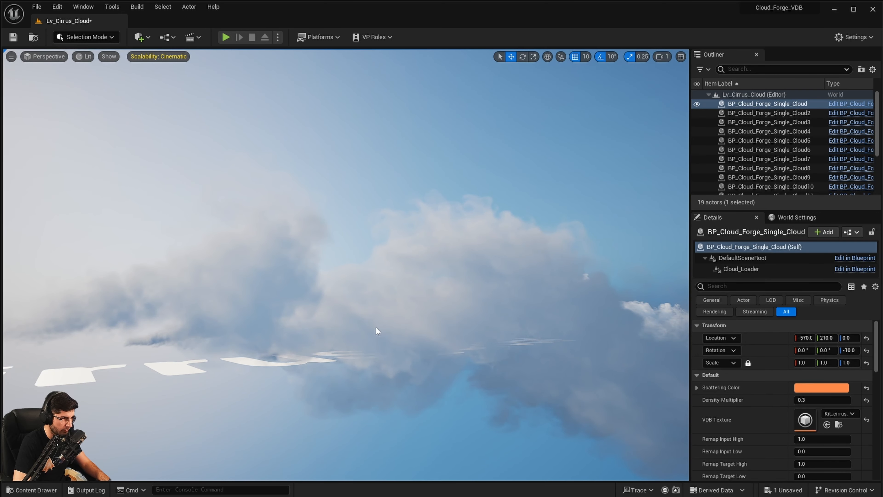
pyautogui.scroll(3, 622, 324)
pyautogui.press('q')
pyautogui.moveTo(622, 325); pyautogui.dragTo(622, 299, button='right')
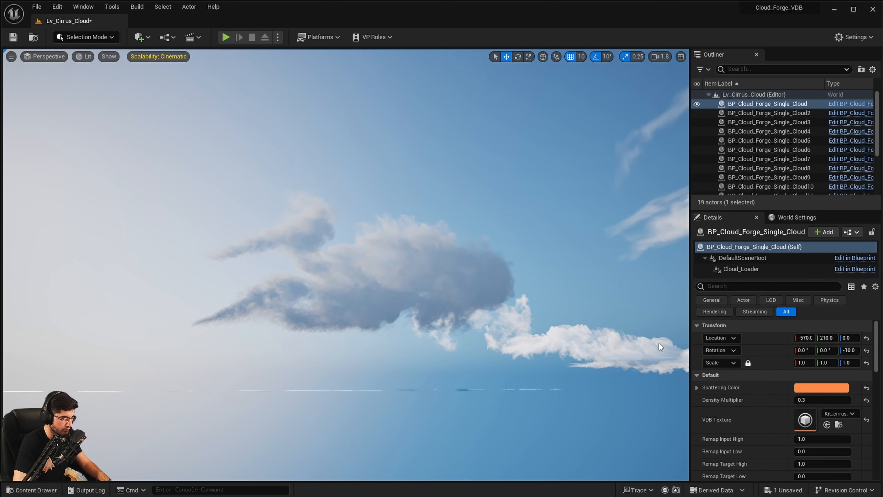
pyautogui.scroll(-3, 840, 405)
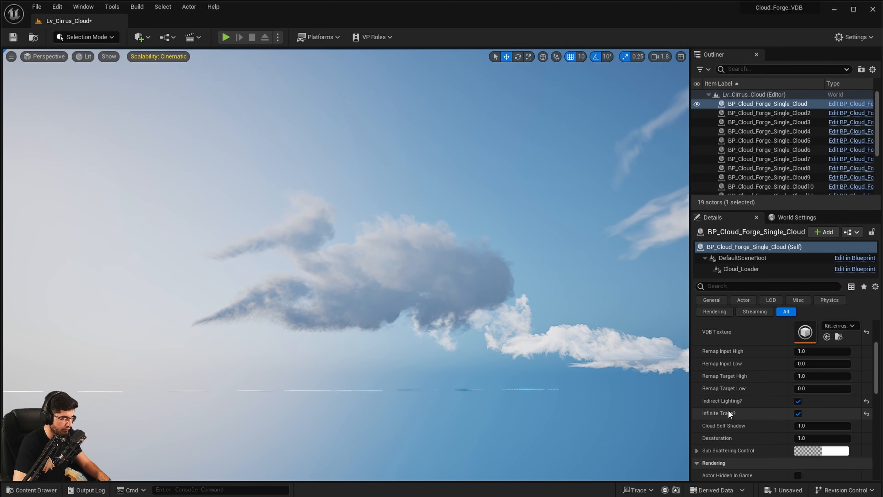
pyautogui.scroll(-1, 728, 410)
pyautogui.press('w')
pyautogui.moveTo(626, 348); pyautogui.dragTo(613, 321, button='right')
pyautogui.scroll(-1, 626, 313)
pyautogui.press('e')
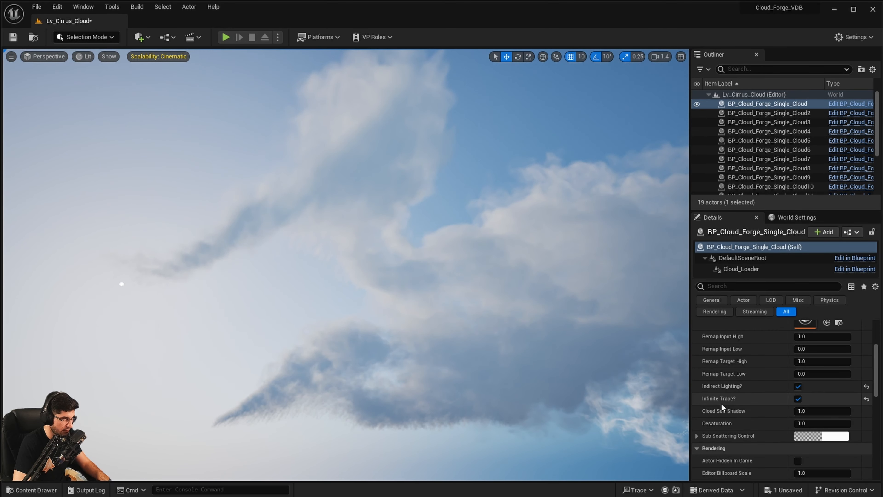
pyautogui.moveTo(625, 376); pyautogui.dragTo(680, 382, button='right')
pyautogui.moveTo(402, 185); pyautogui.dragTo(405, 219, button='right')
pyautogui.press('s')
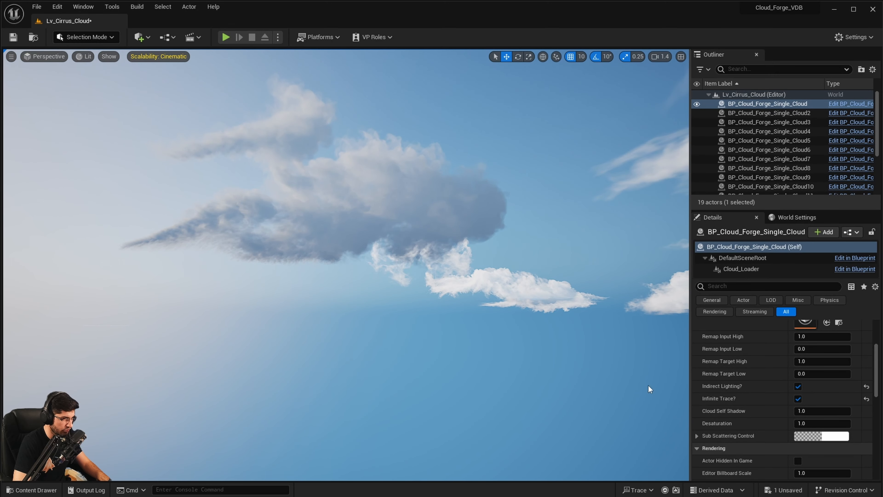
pyautogui.moveTo(518, 362); pyautogui.dragTo(497, 336, button='right')
pyautogui.press('w')
pyautogui.scroll(-1, 499, 338)
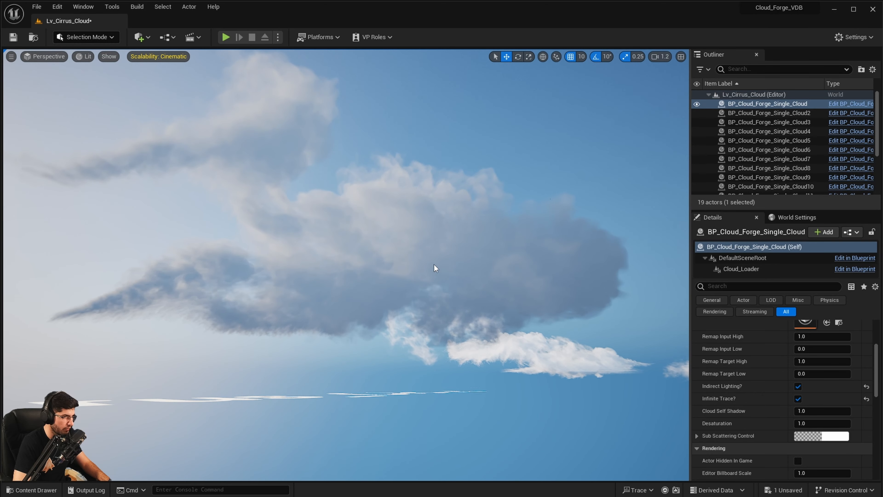
pyautogui.moveTo(273, 283); pyautogui.dragTo(269, 279, button='right')
pyautogui.moveTo(383, 208); pyautogui.dragTo(383, 208, button='right')
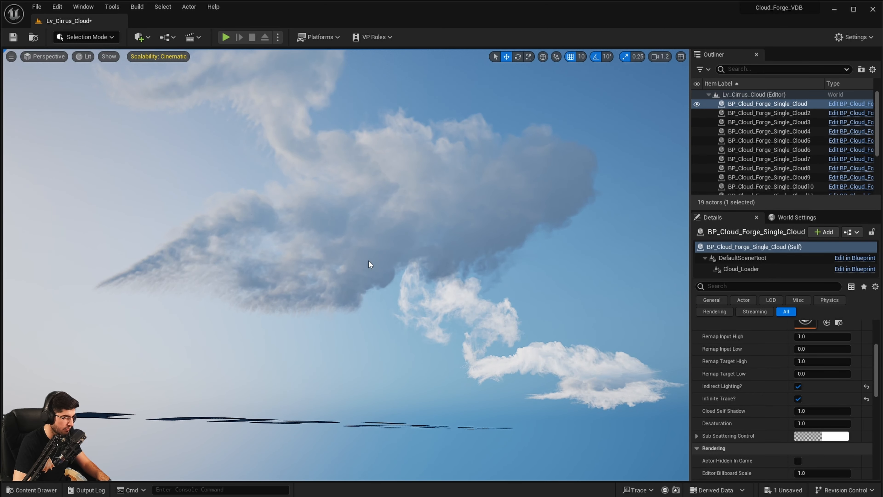
pyautogui.press('w')
pyautogui.moveTo(368, 261)
pyautogui.mouseDown(button='right')
pyautogui.moveTo(366, 240)
pyautogui.moveTo(369, 250)
pyautogui.mouseUp(button='right')
pyautogui.press('s')
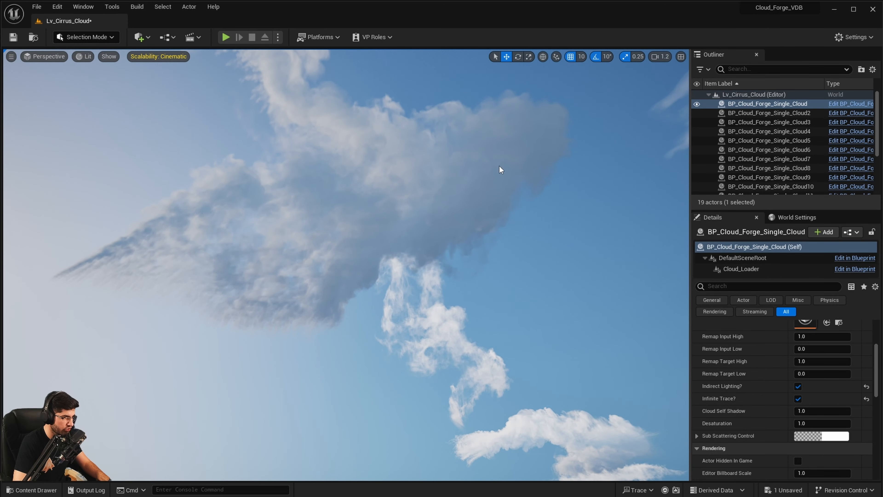
pyautogui.moveTo(577, 344); pyautogui.dragTo(560, 320, button='right')
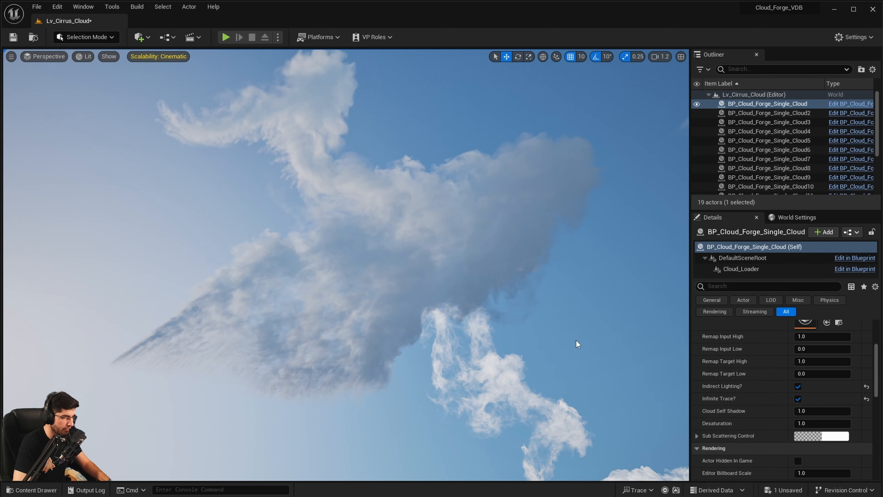
# Step: Try Cloud Self Shadow values of 0 and 0.496 on the cloud
pyautogui.click(827, 411)
pyautogui.write('0')
pyautogui.press('Return')
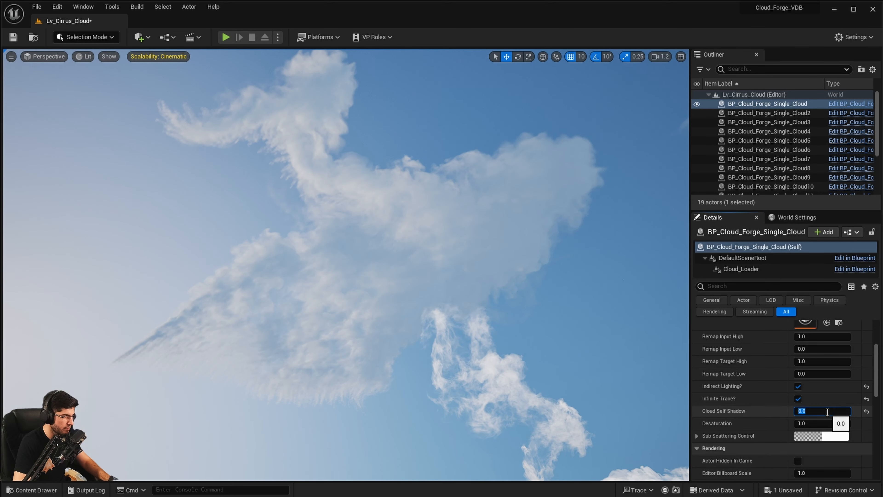
pyautogui.moveTo(330, 271)
pyautogui.mouseDown(button='right')
pyautogui.moveTo(324, 265)
pyautogui.moveTo(329, 271)
pyautogui.mouseUp(button='right')
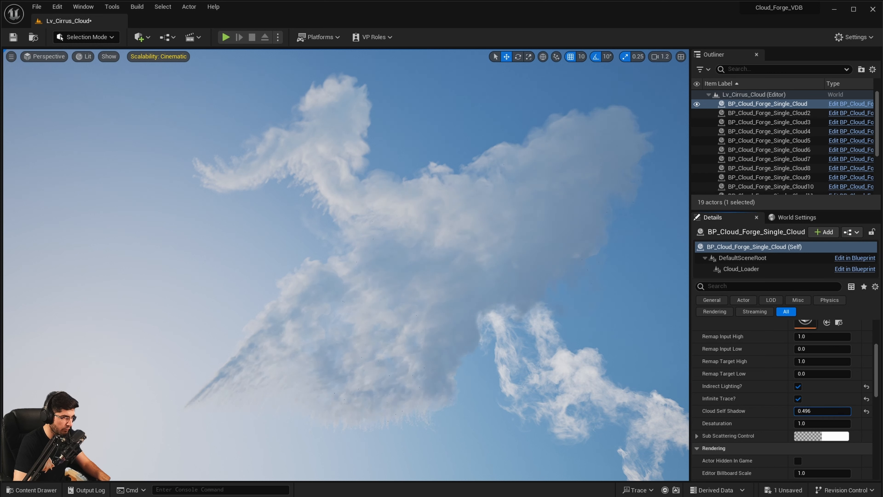
# Step: Try a Cloud Self Shadow of about 8.6, inspect the cloud from below, and set the value back to 1
pyautogui.moveTo(822, 411); pyautogui.dragTo(844, 411)
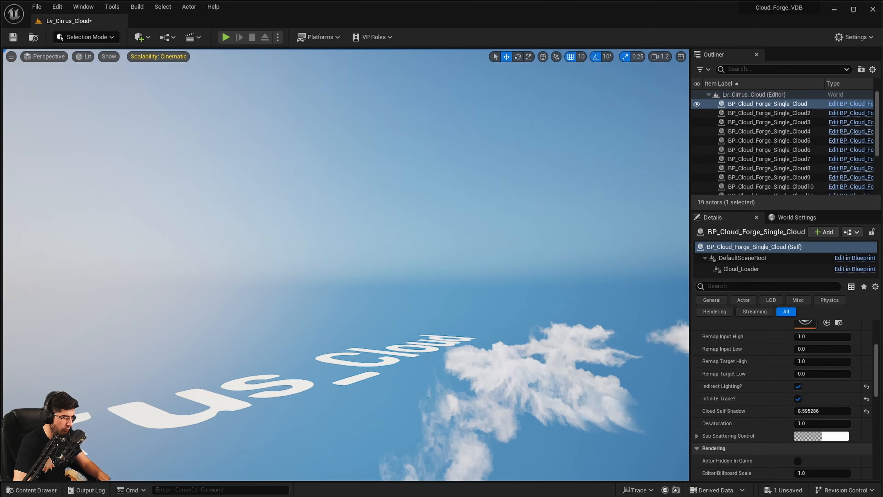
pyautogui.moveTo(345, 265); pyautogui.dragTo(278, 221, button='right')
pyautogui.moveTo(420, 219); pyautogui.dragTo(396, 139, button='right')
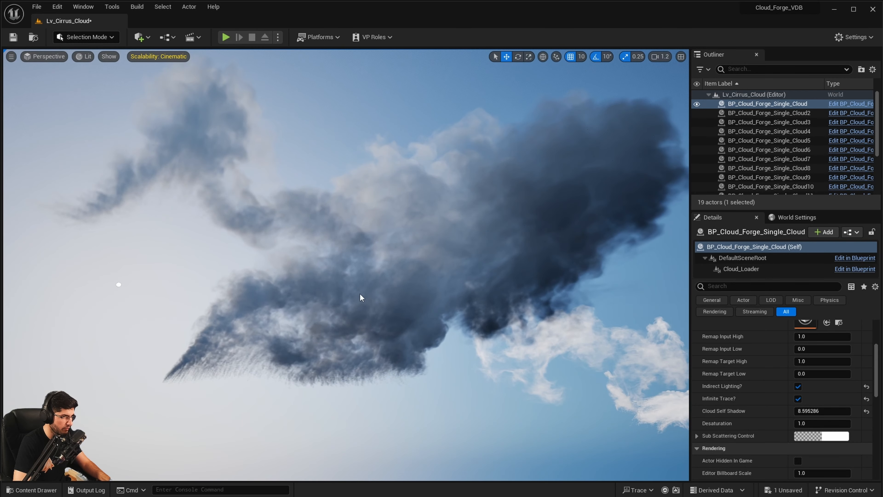
pyautogui.click(829, 412)
pyautogui.write('1')
pyautogui.press('Return')
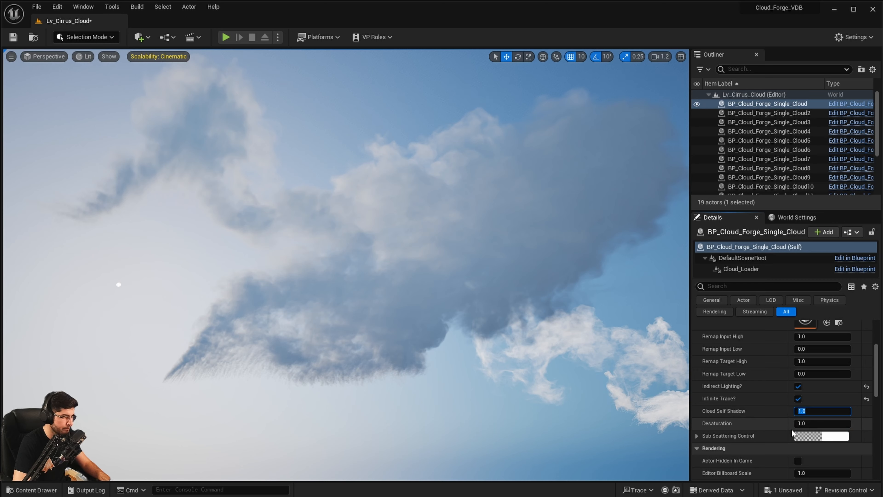
# Step: Try adjusting the cloud's Desaturation value, leaving it at 1
pyautogui.moveTo(823, 423); pyautogui.dragTo(836, 409)
pyautogui.scroll(2, 798, 326)
pyautogui.scroll(-2, 806, 330)
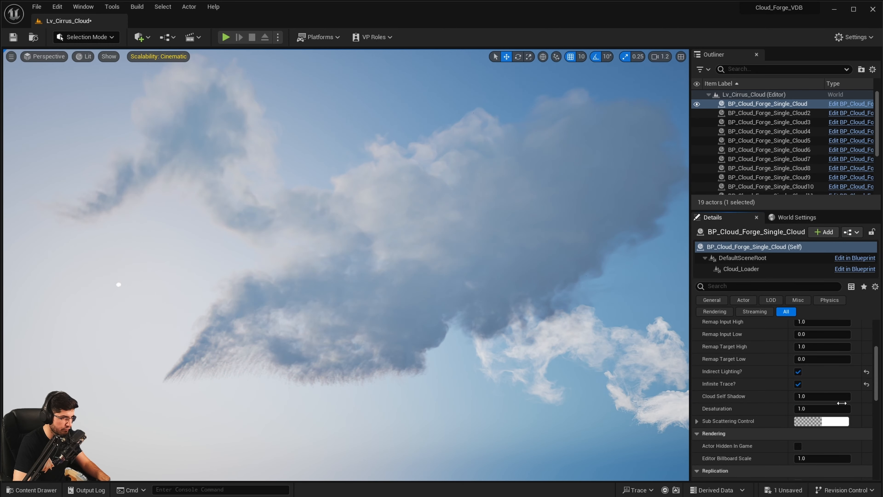
# Step: Try pink and light green Sub Scattering Control colors on the cloud and adjust its Desaturation
pyautogui.moveTo(479, 266); pyautogui.dragTo(473, 260, button='right')
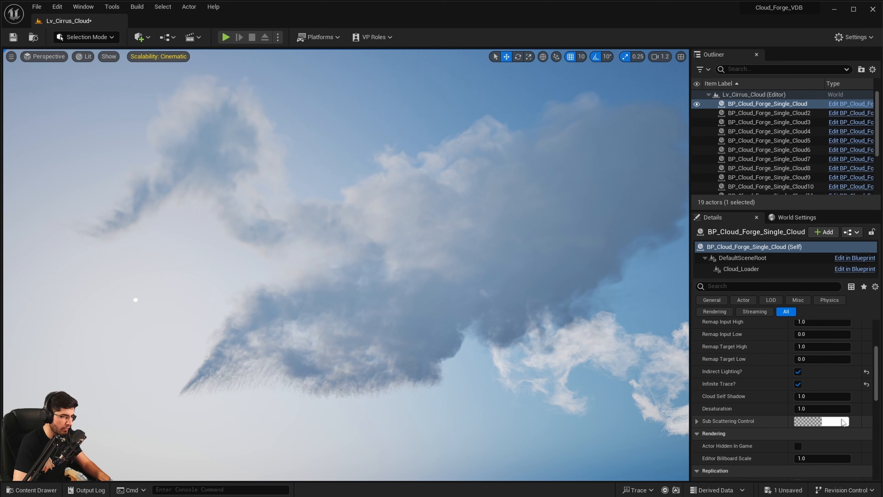
pyautogui.click(842, 421)
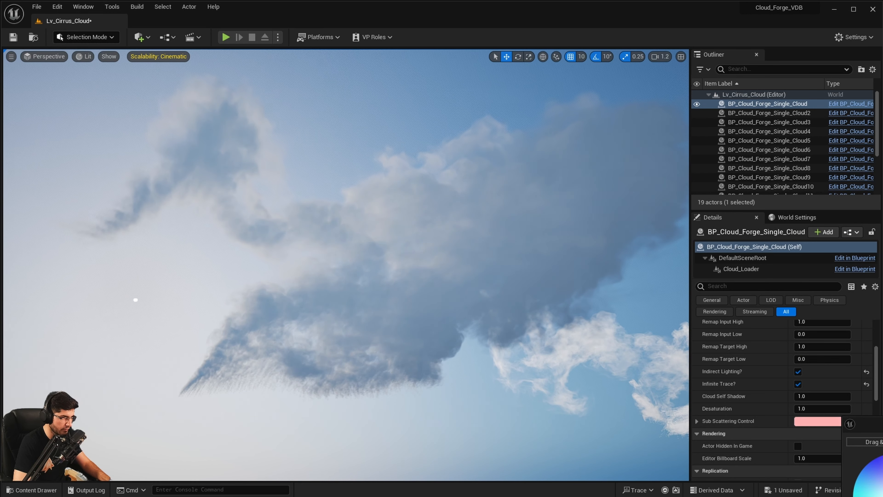
pyautogui.moveTo(882, 496); pyautogui.dragTo(876, 496)
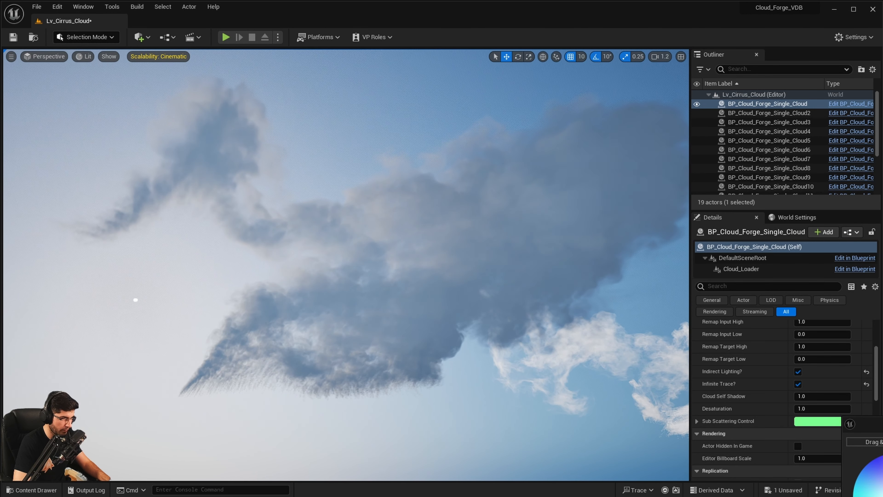
pyautogui.click(882, 496)
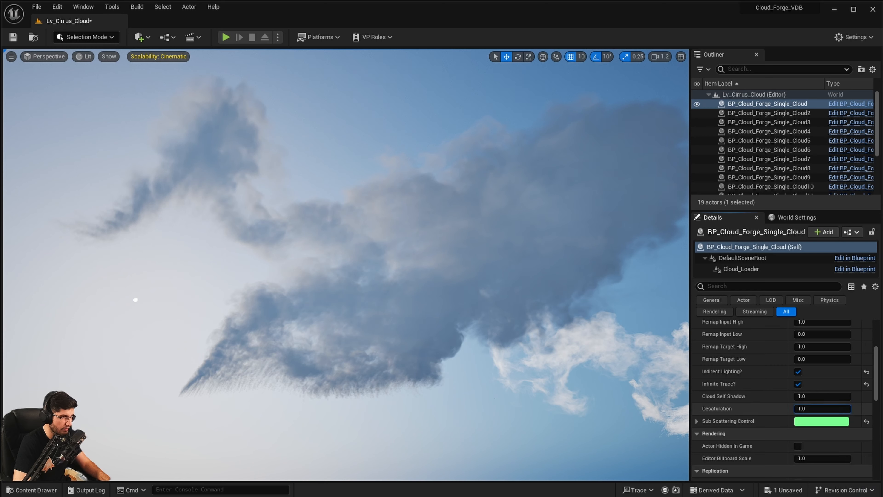
pyautogui.moveTo(822, 409); pyautogui.dragTo(810, 408)
# Step: Set the cloud's Scattering Color to white
pyautogui.scroll(5, 818, 426)
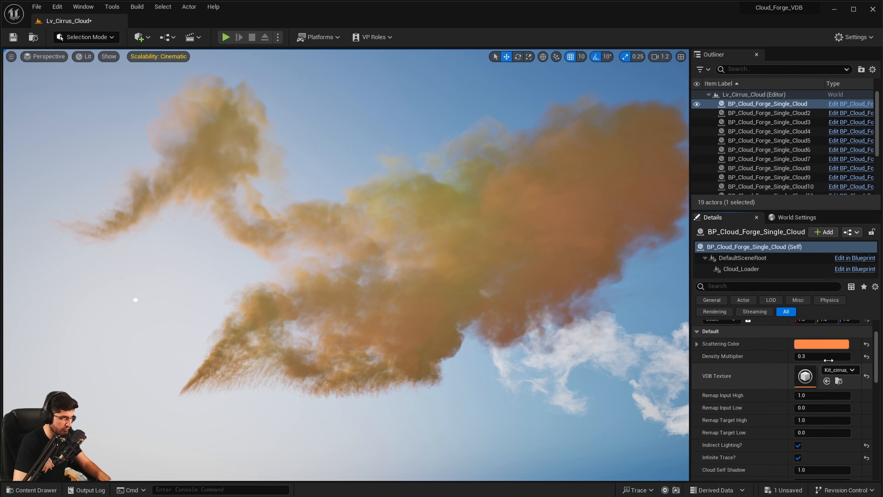
pyautogui.click(825, 358)
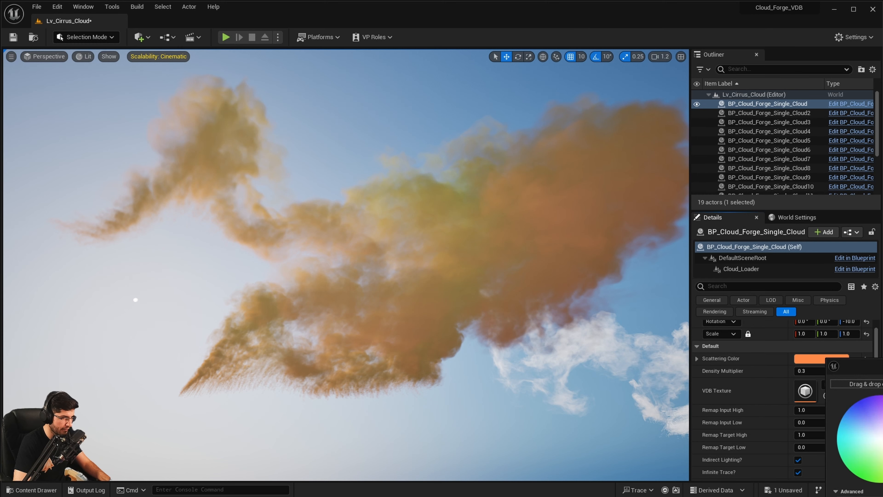
pyautogui.click(881, 439)
pyautogui.moveTo(547, 285); pyautogui.dragTo(532, 269, button='right')
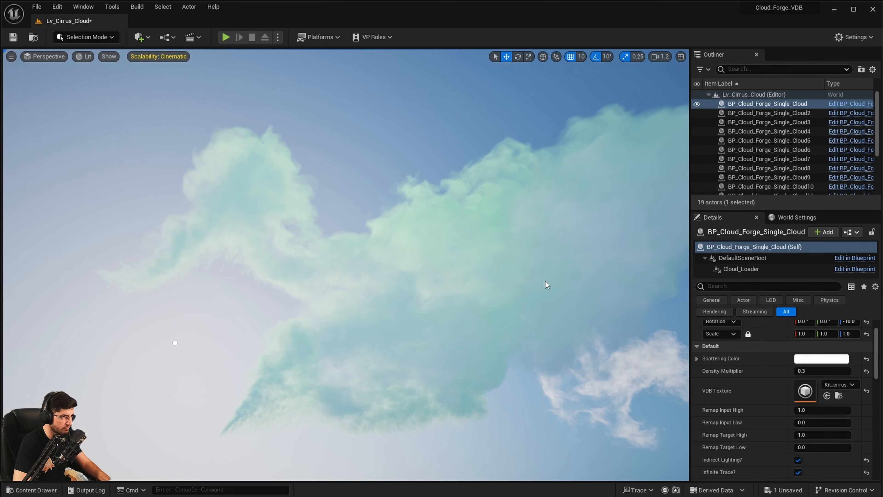
# Step: Try Desaturation values of about 1.52, 2.2 and 2.32, and reset Desaturation and Sub Scattering Control to their defaults
pyautogui.scroll(-5, 800, 400)
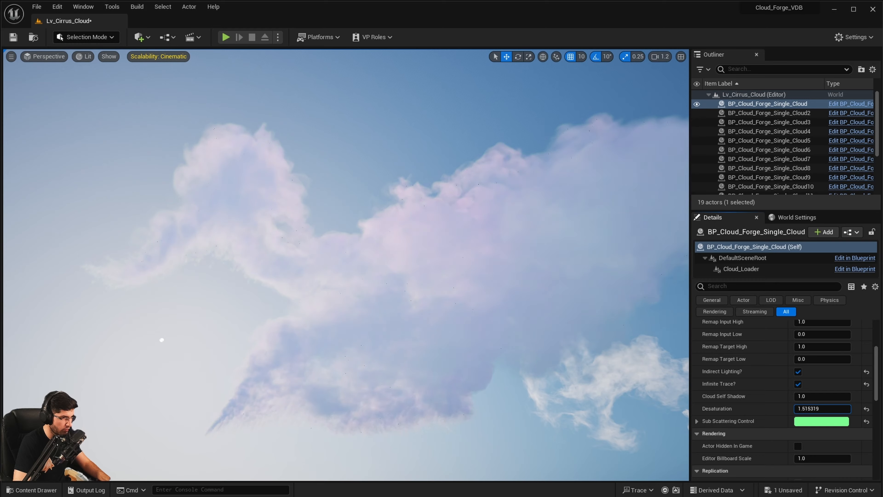
pyautogui.moveTo(822, 409); pyautogui.dragTo(819, 409)
pyautogui.moveTo(556, 296); pyautogui.dragTo(585, 329, button='right')
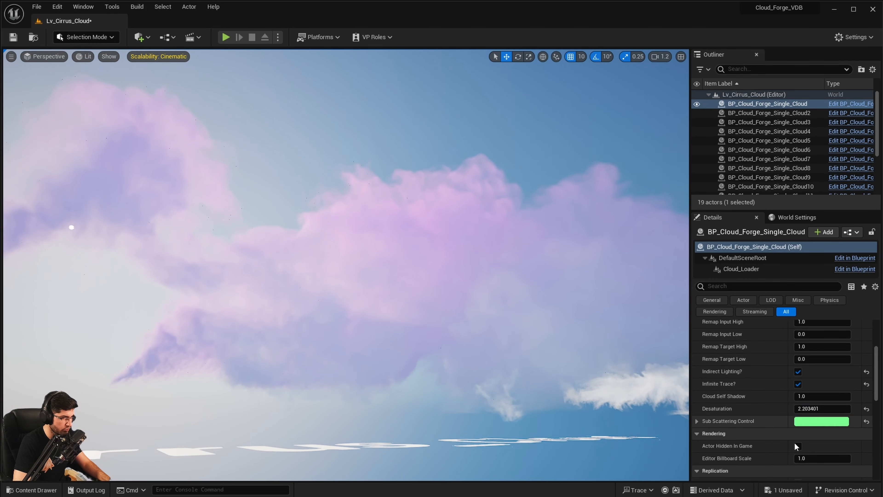
pyautogui.moveTo(822, 409)
pyautogui.mouseDown()
pyautogui.moveTo(811, 409)
pyautogui.moveTo(828, 414)
pyautogui.mouseUp()
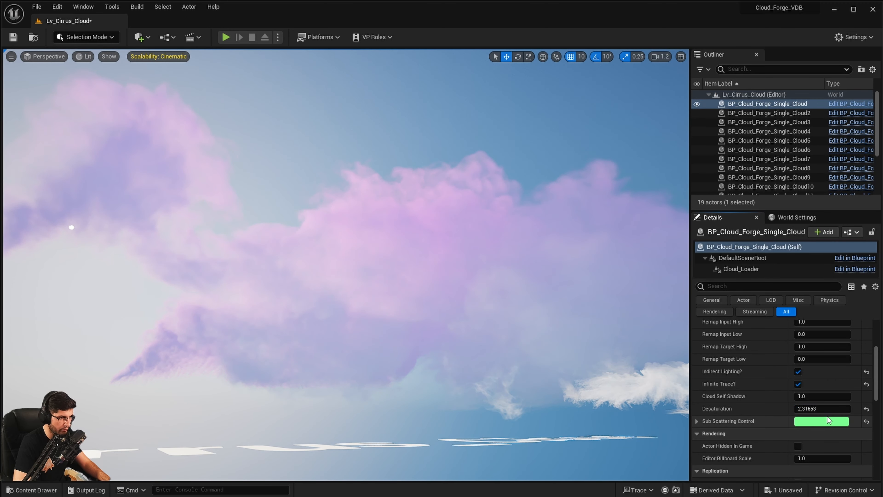
pyautogui.click(866, 409)
pyautogui.click(866, 422)
# Step: Examine the white cloud's shape and shading from below, both near and far
pyautogui.moveTo(604, 322); pyautogui.dragTo(572, 254, button='right')
pyautogui.press('s')
pyautogui.scroll(4, 822, 404)
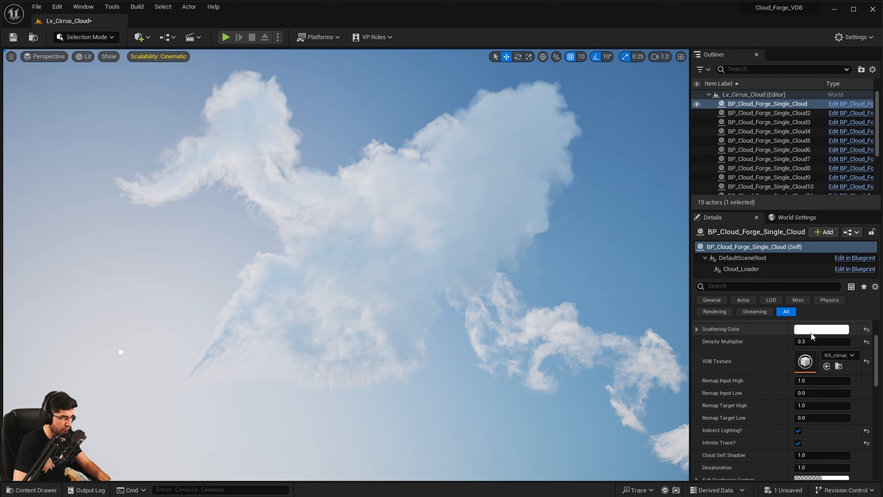
pyautogui.scroll(-3, 773, 393)
pyautogui.press('s')
pyautogui.moveTo(514, 265); pyautogui.dragTo(502, 240, button='right')
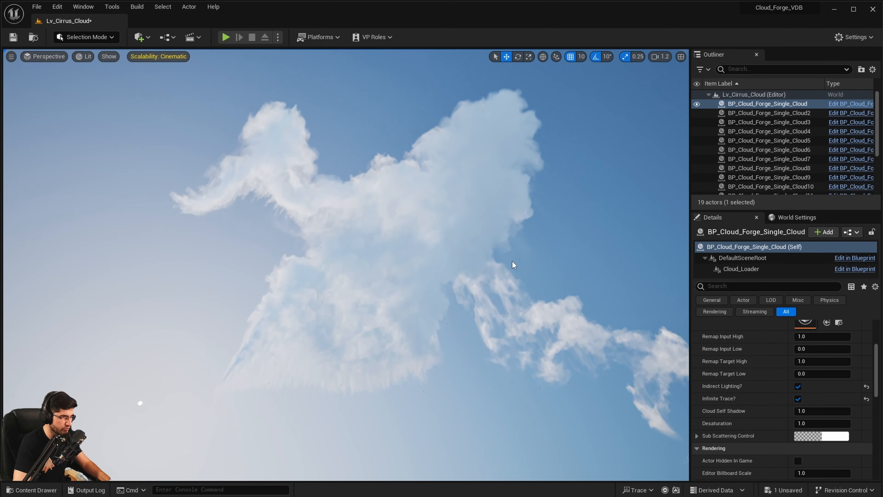
pyautogui.press('w')
pyautogui.moveTo(355, 264); pyautogui.dragTo(370, 250, button='right')
# Step: Show the actor icons and select the clouds BP_Cloud_Forge_Single_Cloud6, 11 and 12 together from above
pyautogui.moveTo(442, 307); pyautogui.dragTo(442, 355, button='right')
pyautogui.press('s')
pyautogui.press('g')
pyautogui.press('s')
pyautogui.moveTo(443, 299); pyautogui.dragTo(426, 302, button='right')
pyautogui.click(301, 362)
pyautogui.moveTo(487, 315); pyautogui.dragTo(511, 336, button='right')
pyautogui.press('s')
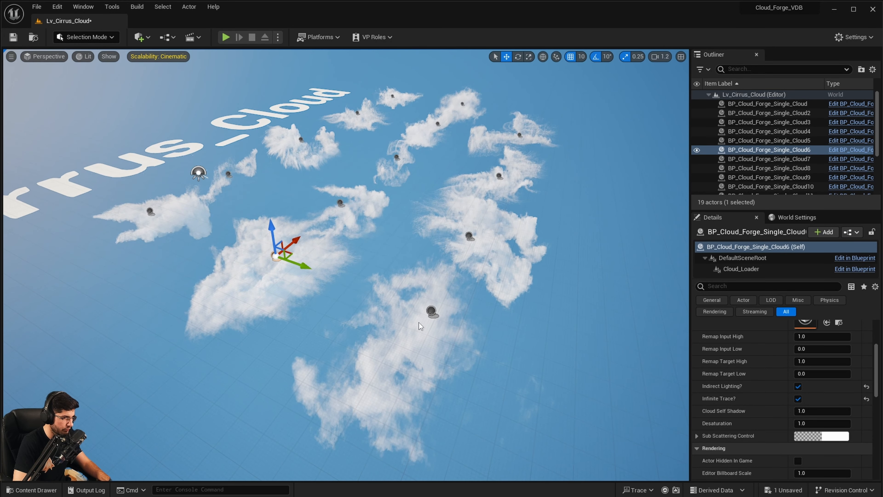
pyautogui.keyDown('shift'); pyautogui.click(432, 311); pyautogui.keyUp('shift')
pyautogui.keyDown('shift'); pyautogui.click(469, 237); pyautogui.keyUp('shift')
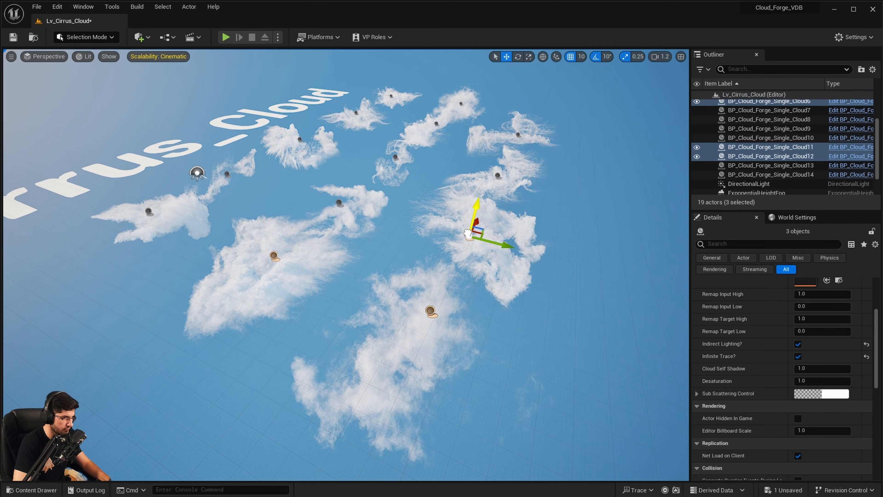
# Step: Set the Density Multiplier of the three selected clouds to 0.5
pyautogui.press('w')
pyautogui.moveTo(469, 237); pyautogui.dragTo(445, 127, button='right')
pyautogui.press('s')
pyautogui.press('w')
pyautogui.scroll(3, 778, 363)
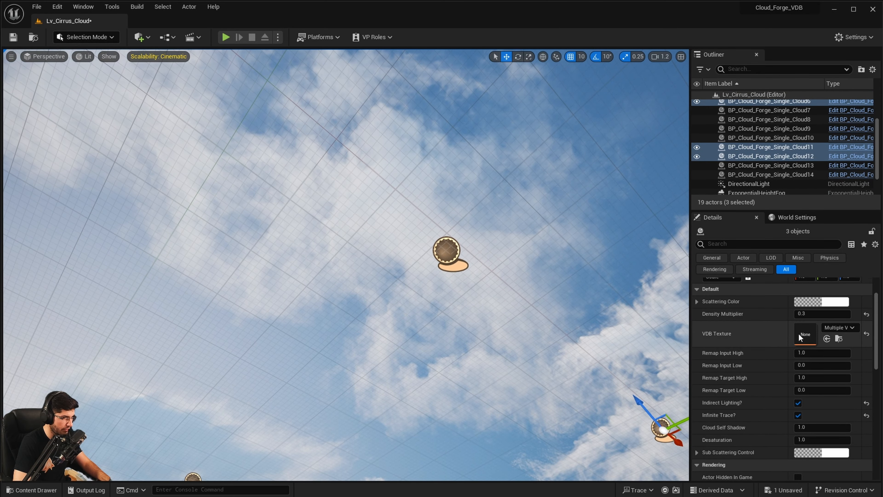
pyautogui.click(814, 314)
pyautogui.write('0')
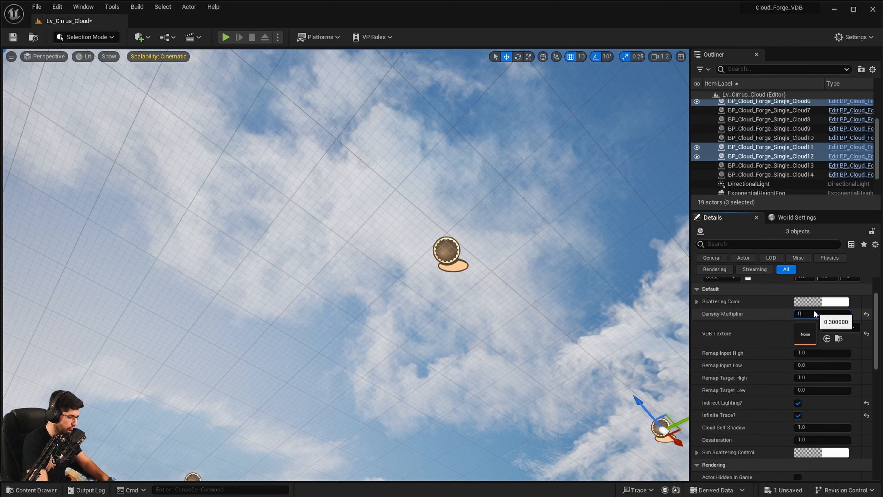
pyautogui.write('.5')
pyautogui.press('Return')
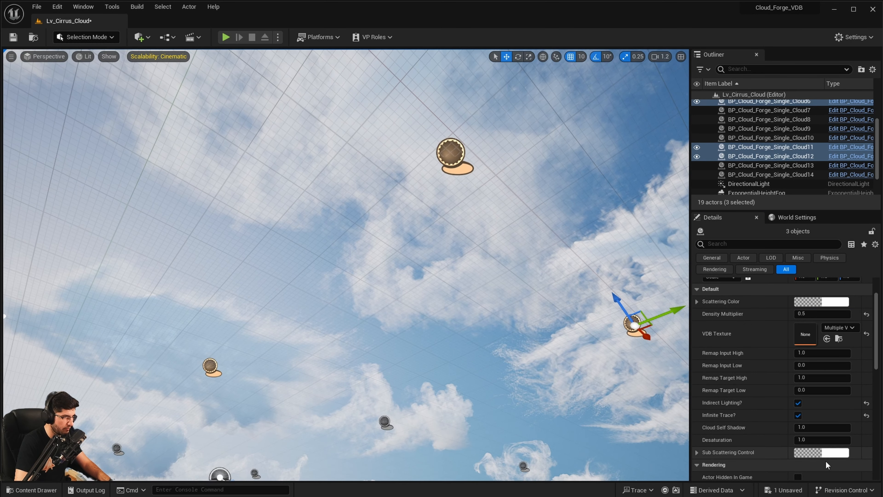
# Step: Set the three clouds' Cloud Self Shadow to 3 and inspect them from below with the actor icons hidden
pyautogui.click(811, 427)
pyautogui.write('3')
pyautogui.press('Return')
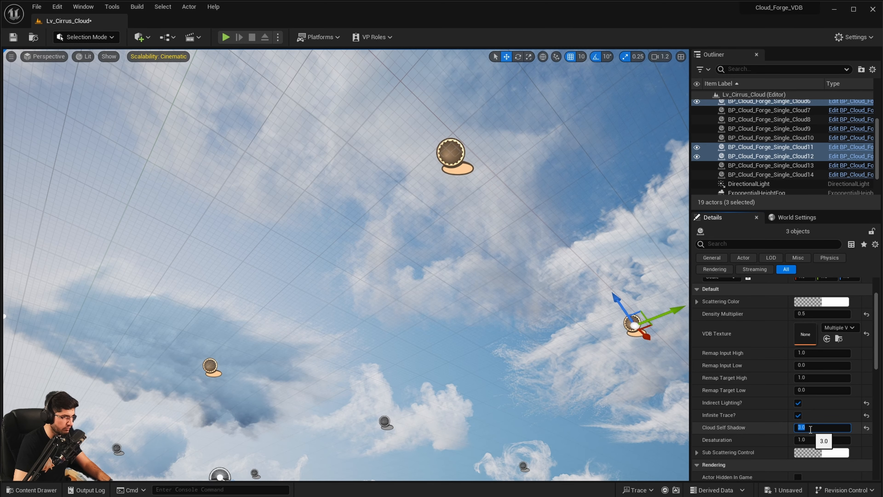
pyautogui.moveTo(347, 265); pyautogui.dragTo(351, 306, button='right')
pyautogui.press('g')
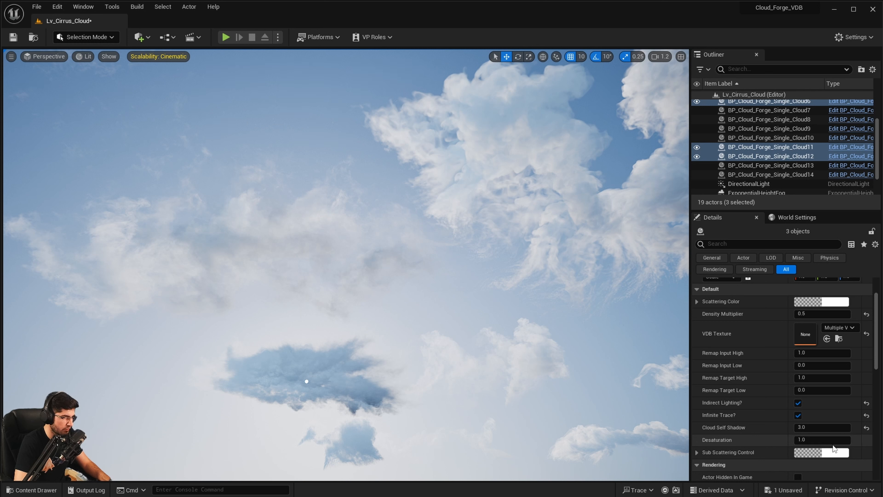
# Step: Try Remap Target High values of 0.3 and 2.0 on the three clouds and restore 1.0
pyautogui.click(807, 440)
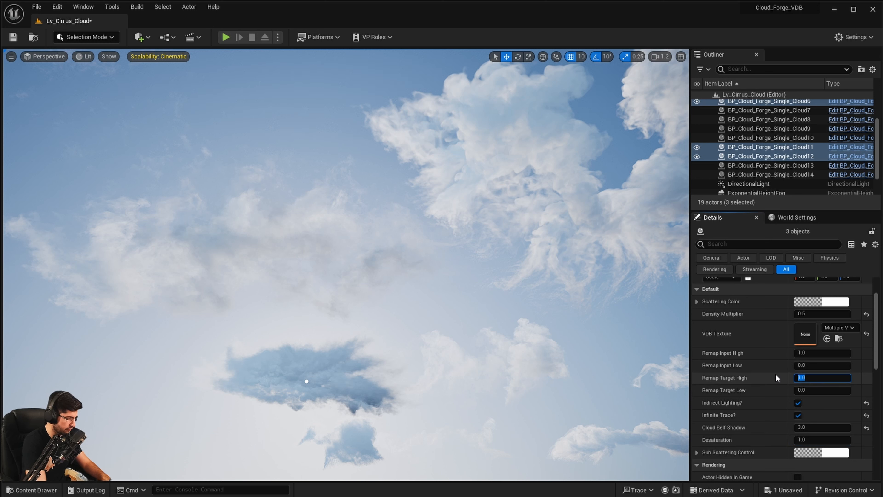
pyautogui.write('0.3')
pyautogui.press('Return')
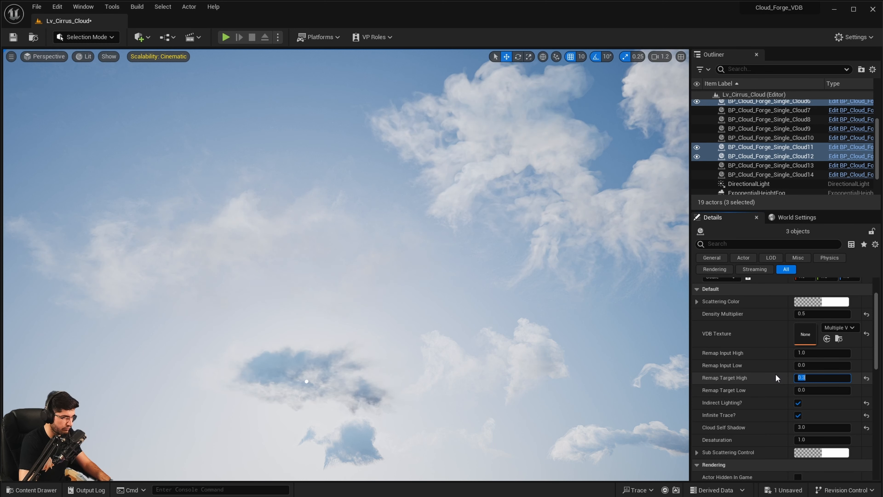
pyautogui.write('2.0')
pyautogui.press('Return')
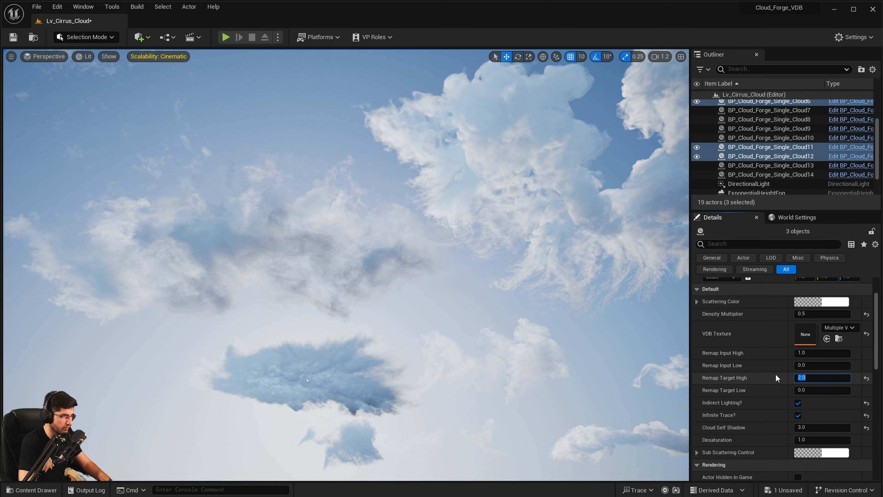
pyautogui.write('1.0')
pyautogui.press('Return')
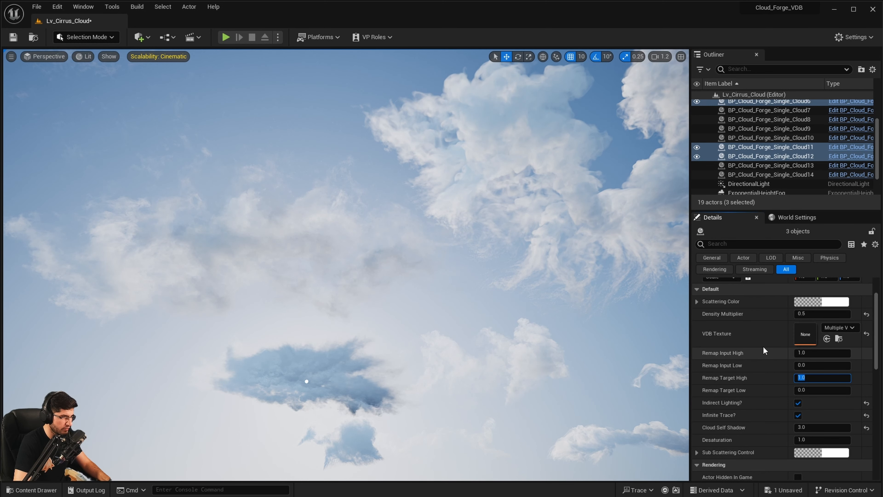
# Step: View the cirrus clouds from above and open the Lv_Cumulonimbus_Cloud level from the Example_Map folder
pyautogui.moveTo(556, 281); pyautogui.dragTo(564, 281, button='right')
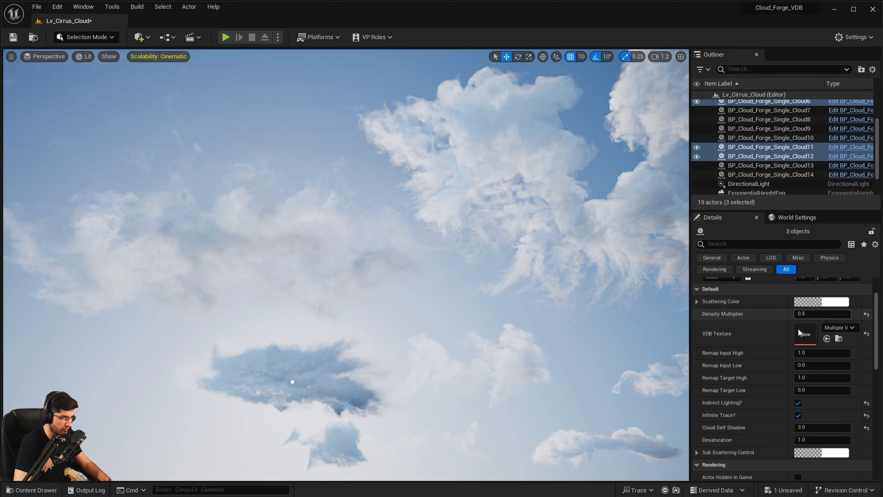
pyautogui.moveTo(518, 301); pyautogui.dragTo(546, 375, button='right')
pyautogui.moveTo(414, 226); pyautogui.dragTo(414, 265, button='right')
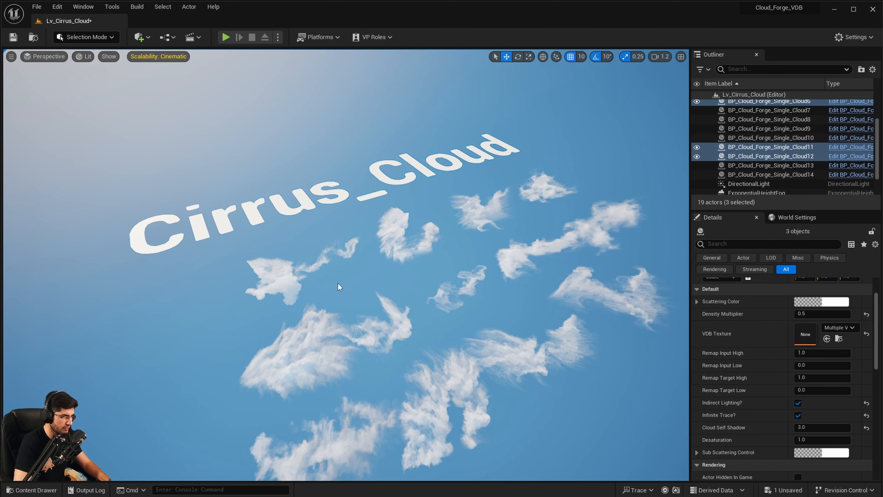
pyautogui.hotkey('ctrl', 'space')
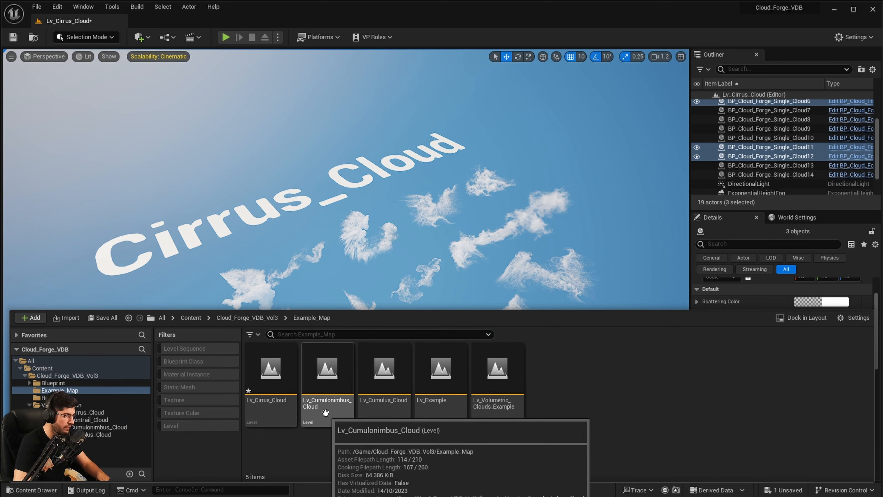
pyautogui.doubleClick(331, 382)
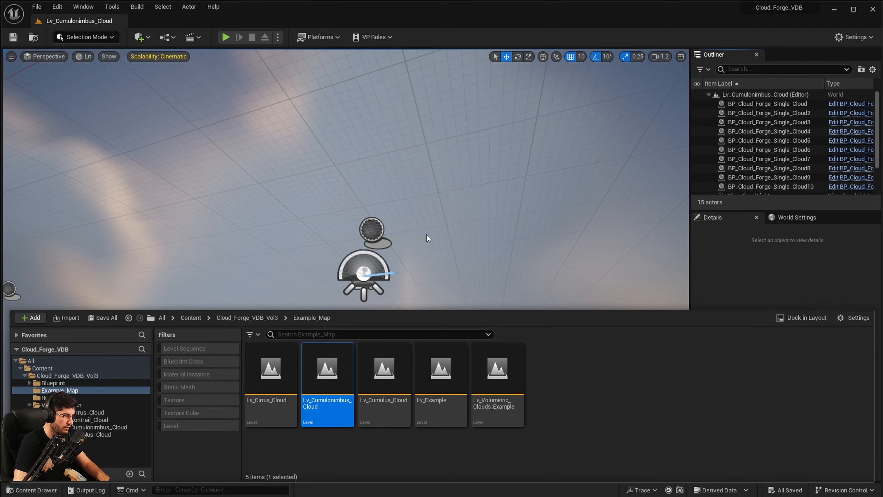
# Step: Select the large cumulonimbus cloud, hide the actor icons, and examine the level's clouds up close and from above
pyautogui.moveTo(426, 235); pyautogui.dragTo(463, 221, button='right')
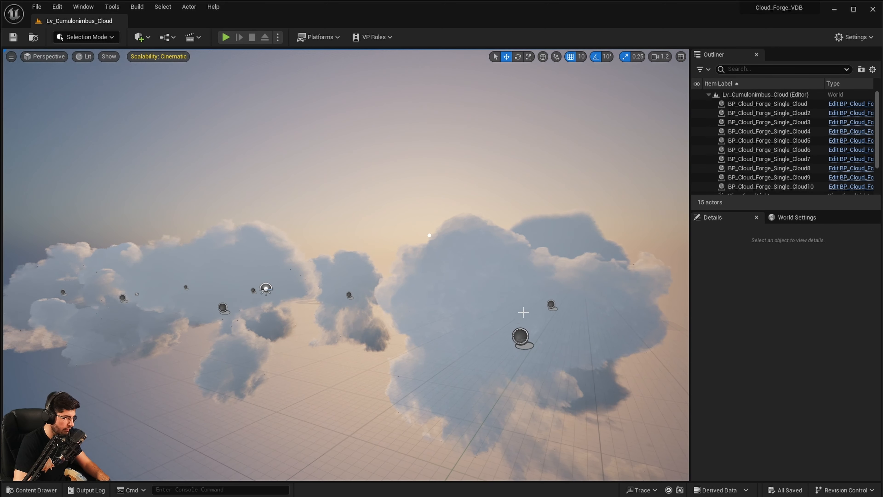
pyautogui.click(529, 337)
pyautogui.moveTo(591, 296); pyautogui.dragTo(572, 319, button='right')
pyautogui.moveTo(417, 243); pyautogui.dragTo(522, 313, button='right')
pyautogui.press('g')
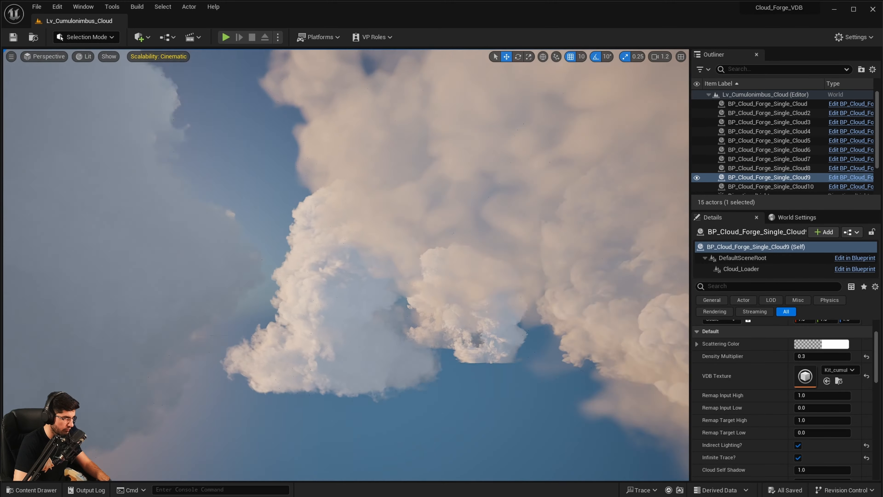
pyautogui.moveTo(411, 336)
pyautogui.mouseDown(button='right')
pyautogui.moveTo(514, 332)
pyautogui.moveTo(411, 336)
pyautogui.mouseUp(button='right')
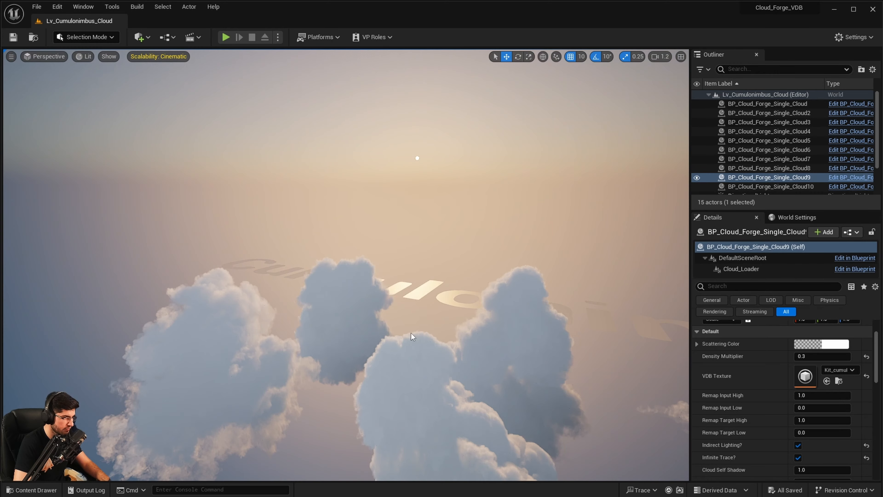
# Step: Open the Lv_Cumulus_Cloud level and bring its whole group of clouds into view
pyautogui.doubleClick(373, 381)
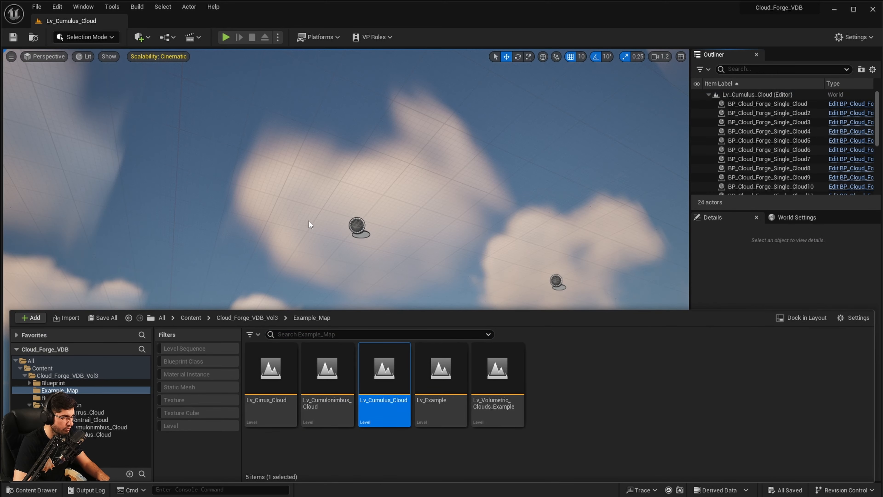
pyautogui.moveTo(438, 352); pyautogui.dragTo(306, 355, button='right')
pyautogui.moveTo(333, 223); pyautogui.dragTo(364, 339, button='right')
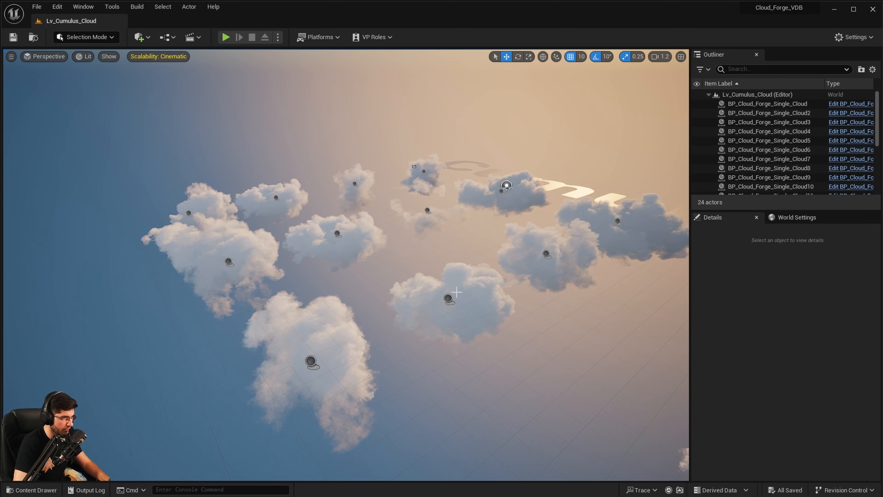
# Step: Assign the Kit_contrail_02 volume texture as the VDB Texture of BP_Cloud_Forge_Single_Cloud13
pyautogui.click(451, 298)
pyautogui.moveTo(452, 299); pyautogui.dragTo(522, 303, button='right')
pyautogui.press('w')
pyautogui.hotkey('ctrl', 'space')
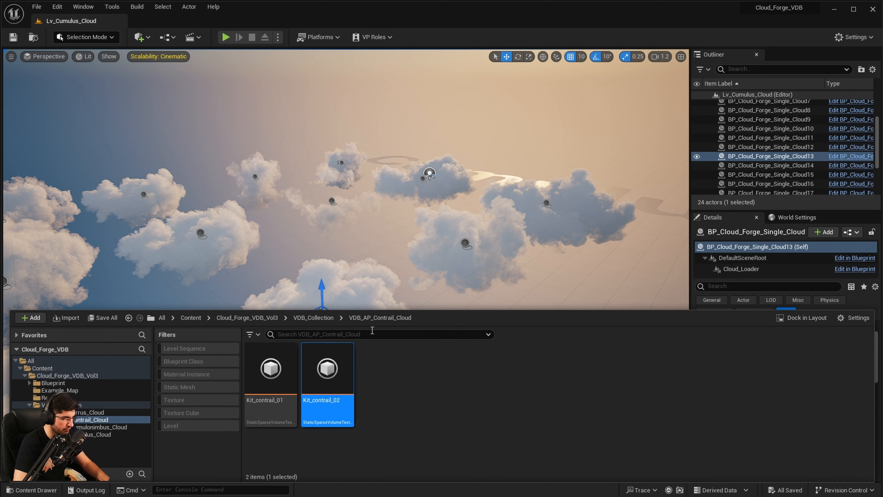
pyautogui.moveTo(361, 257); pyautogui.dragTo(299, 271, button='right')
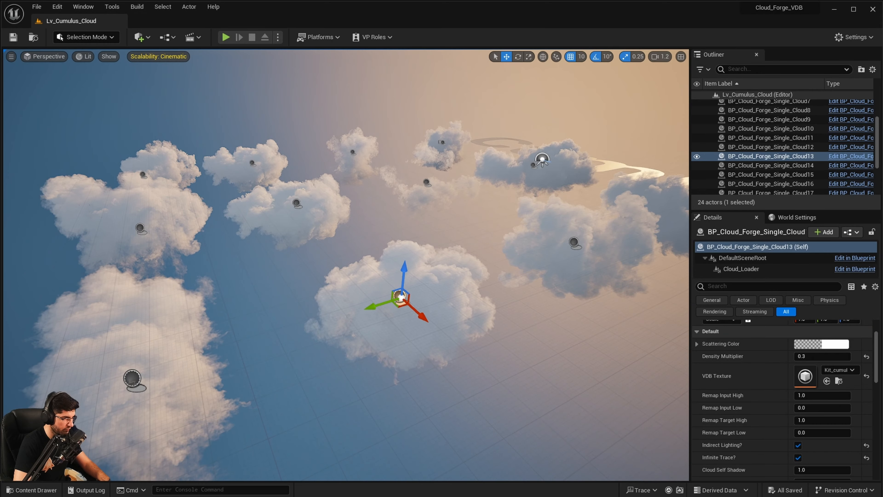
pyautogui.click(827, 382)
# Step: Raise the contrail cloud vertically and view it among the surrounding cumulus clouds
pyautogui.moveTo(452, 296); pyautogui.dragTo(369, 277, button='right')
pyautogui.moveTo(359, 276); pyautogui.dragTo(359, 208)
pyautogui.moveTo(341, 192); pyautogui.dragTo(392, 226, button='right')
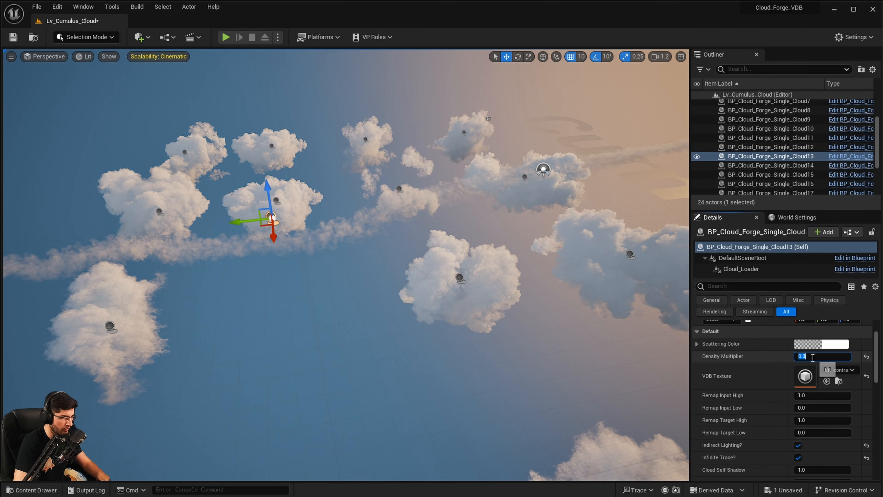
# Step: Set the contrail cloud's Density Multiplier to 1.0 and view it among the cumulus clouds from several angles
pyautogui.moveTo(643, 330); pyautogui.dragTo(684, 285, button='right')
pyautogui.moveTo(514, 247)
pyautogui.mouseDown(button='right')
pyautogui.moveTo(536, 272)
pyautogui.moveTo(514, 247)
pyautogui.mouseUp(button='right')
pyautogui.moveTo(541, 329)
pyautogui.mouseDown(button='right')
pyautogui.moveTo(541, 313)
pyautogui.moveTo(540, 329)
pyautogui.mouseUp(button='right')
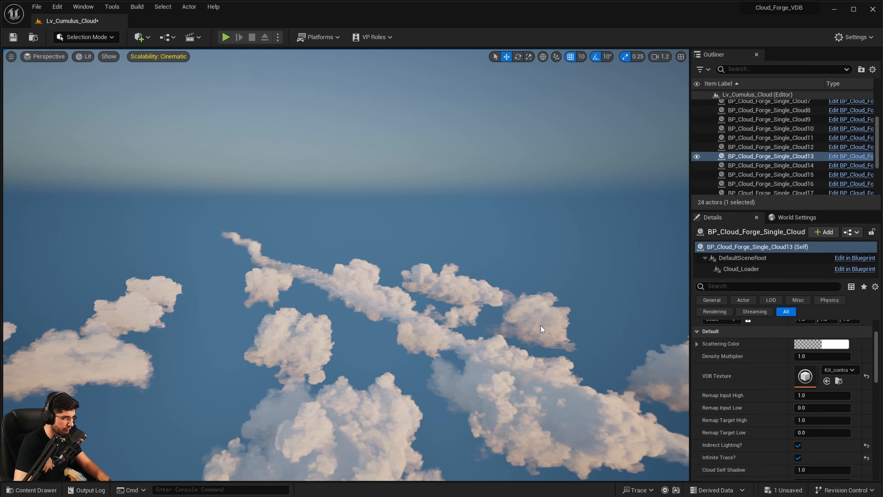
pyautogui.moveTo(209, 238); pyautogui.dragTo(240, 250, button='right')
pyautogui.moveTo(422, 460); pyautogui.dragTo(422, 460, button='right')
pyautogui.moveTo(450, 303)
pyautogui.mouseDown(button='right')
pyautogui.moveTo(491, 289)
pyautogui.moveTo(445, 296)
pyautogui.mouseUp(button='right')
# Step: Select the cumulus cloud BP_Cloud_Forge_Single_Cloud9, raise its Cloud Self Shadow to about 4.77, and view its shading from below
pyautogui.press('Escape')
pyautogui.hotkey('ctrl', 'space')
pyautogui.click(439, 292)
pyautogui.scroll(-3, 820, 453)
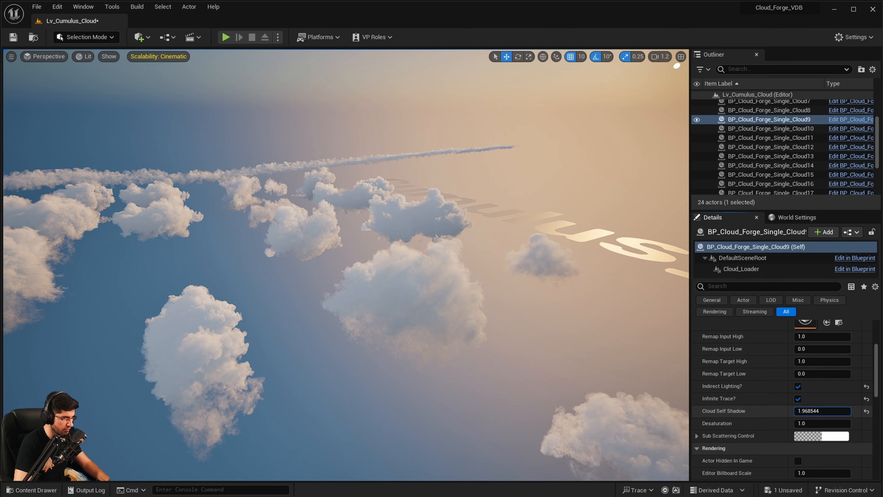
pyautogui.moveTo(821, 411); pyautogui.dragTo(822, 411)
pyautogui.moveTo(621, 374); pyautogui.dragTo(621, 311, button='right')
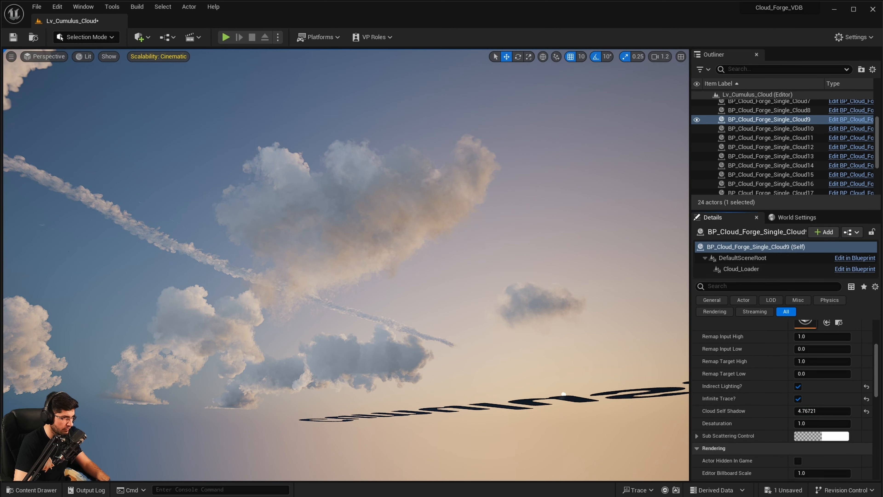
pyautogui.moveTo(120, 364); pyautogui.dragTo(122, 339, button='right')
pyautogui.moveTo(325, 325); pyautogui.dragTo(279, 324, button='right')
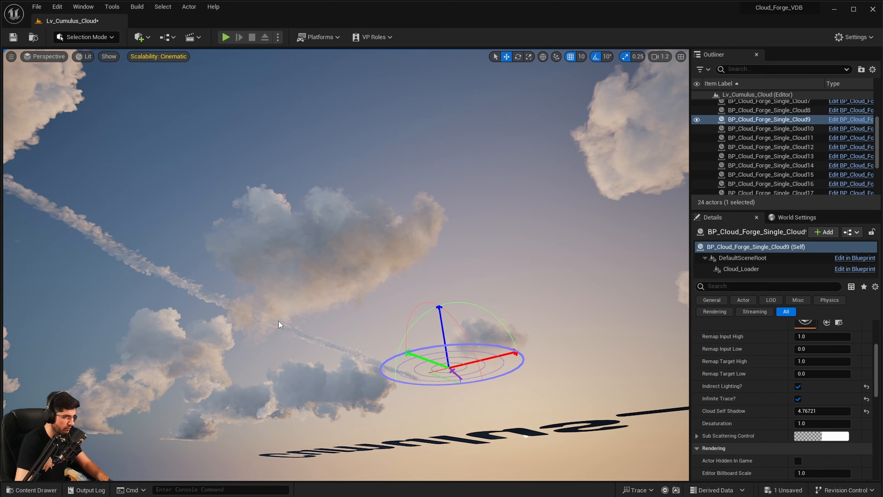
# Step: Change the sun's direction to light the clouds by day, at night and at sunset, ending on daylight seen from above
pyautogui.hotkey('ctrl', 'l')
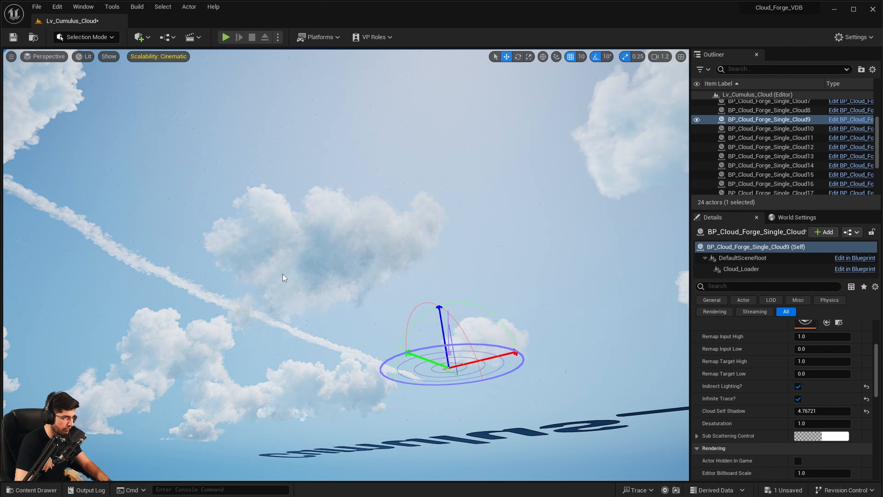
pyautogui.hotkey('ctrl', 'l')
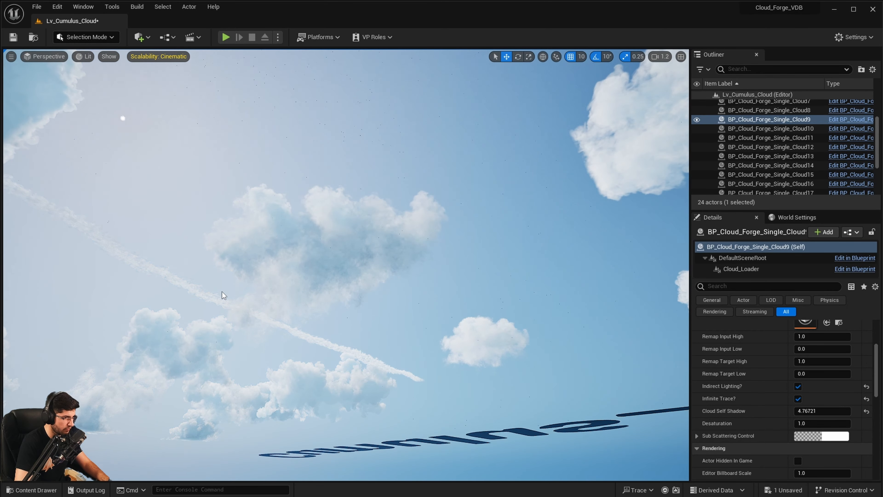
pyautogui.hotkey('ctrl', 'l')
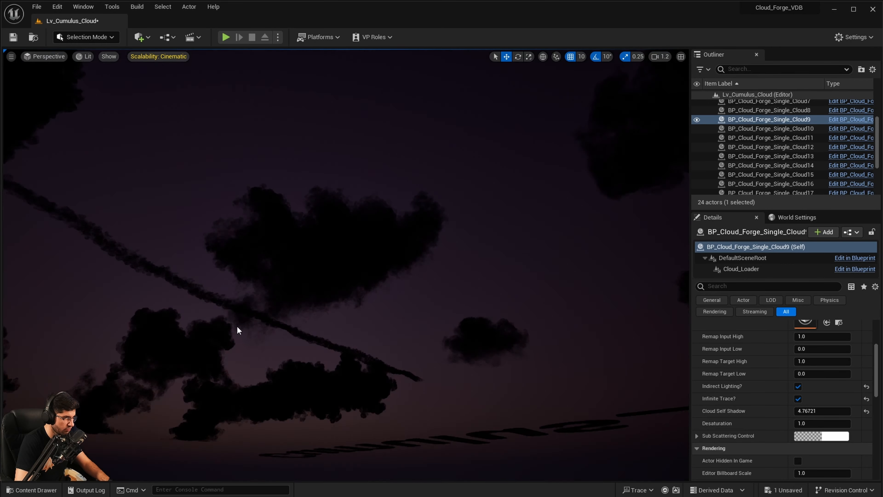
pyautogui.hotkey('ctrl', 'l')
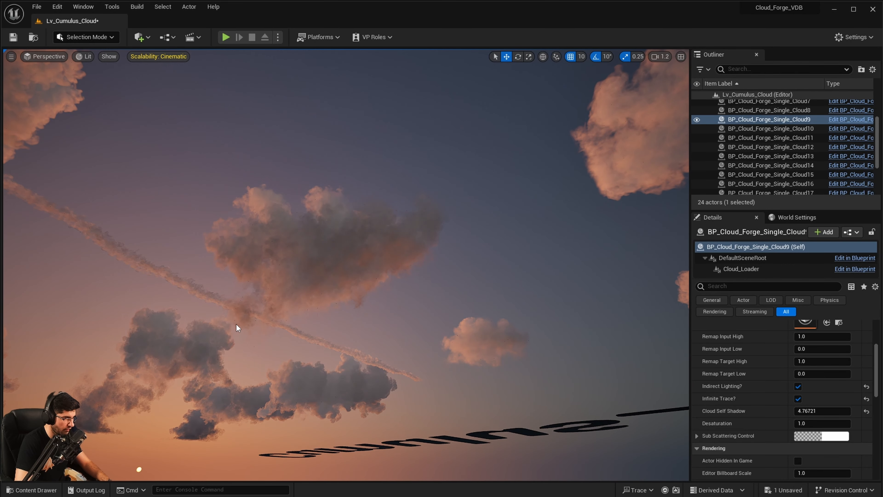
pyautogui.hotkey('ctrl', 'l')
pyautogui.hotkey('ctrl', 'l')
pyautogui.moveTo(276, 311); pyautogui.dragTo(358, 442, button='right')
pyautogui.press('s')
pyautogui.press('s')
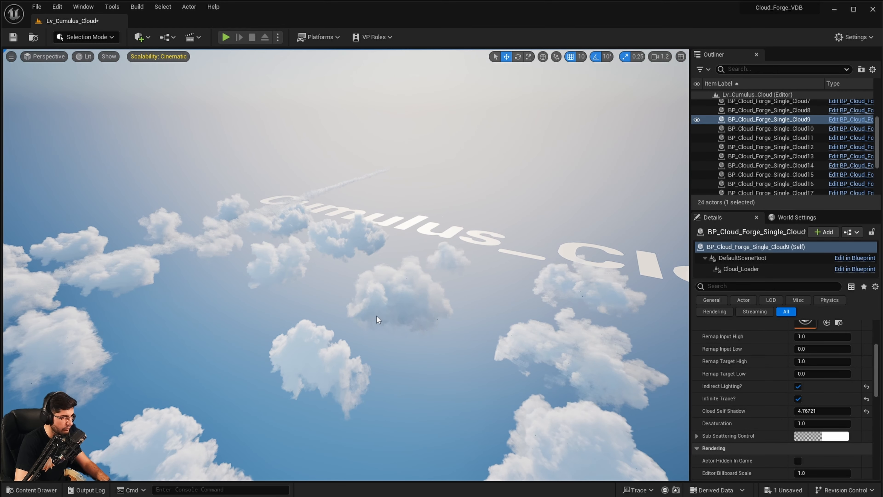
pyautogui.moveTo(428, 304); pyautogui.dragTo(382, 292, button='right')
# Step: Open the Lv_Volumetric_Clouds_Example level from the Example_Map folder, discarding the unsaved changes to Lv_Cumulus_Cloud
pyautogui.hotkey('ctrl', 'space')
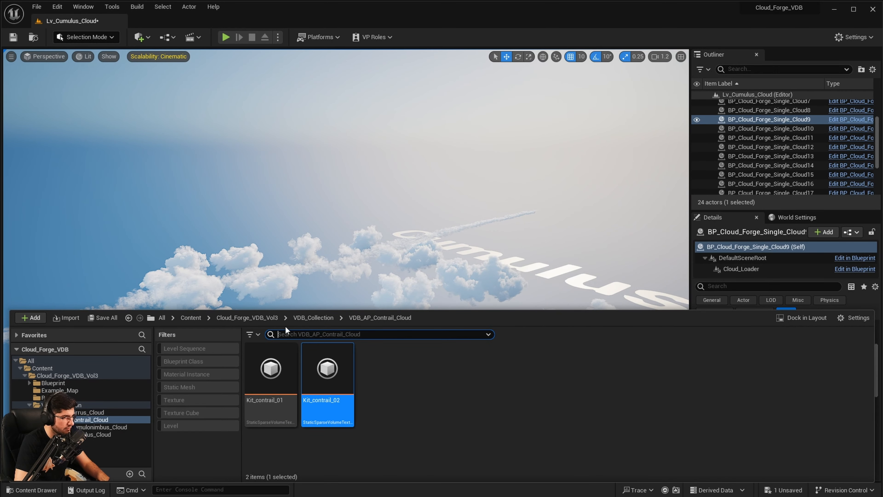
pyautogui.click(274, 318)
pyautogui.doubleClick(334, 384)
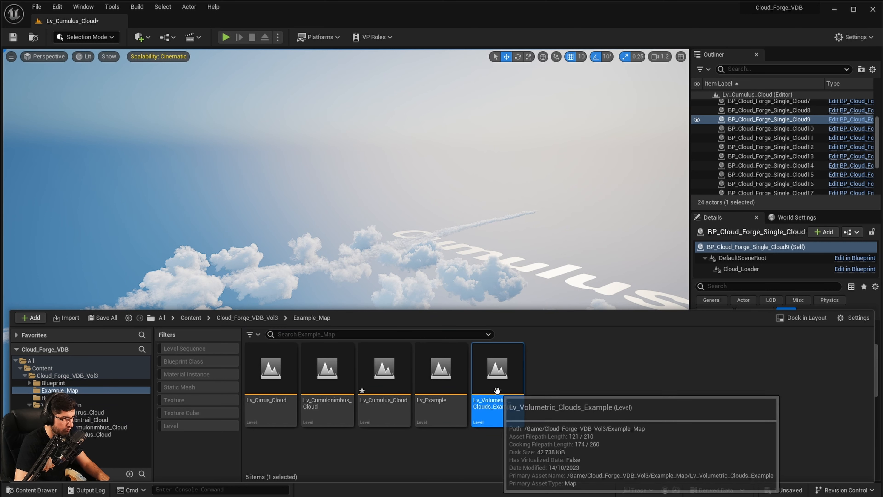
pyautogui.doubleClick(496, 392)
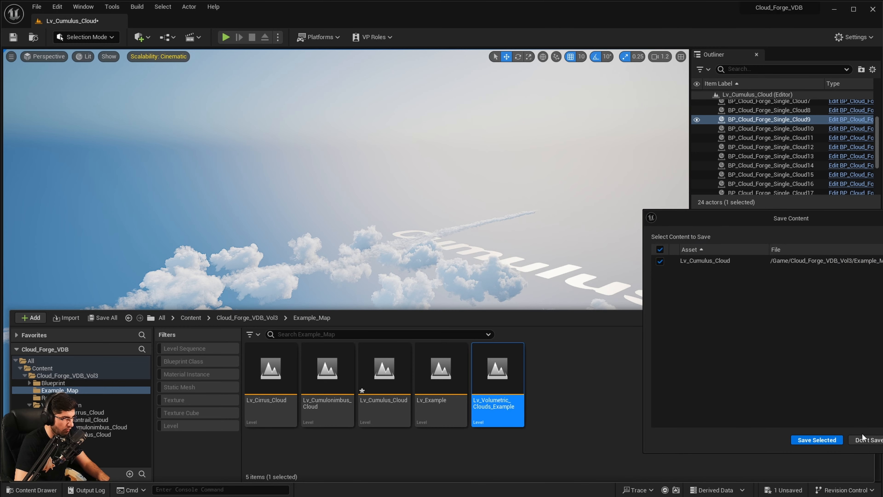
pyautogui.click(867, 440)
pyautogui.moveTo(449, 275); pyautogui.dragTo(529, 167, button='right')
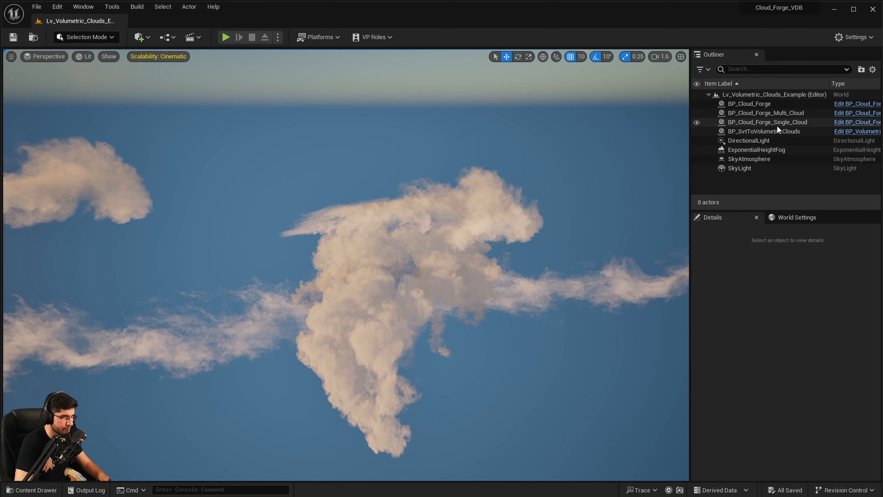
# Step: Focus on BP_Cloud_Forge_Single_Cloud and move its contrail horizontally away from the other clouds
pyautogui.doubleClick(748, 122)
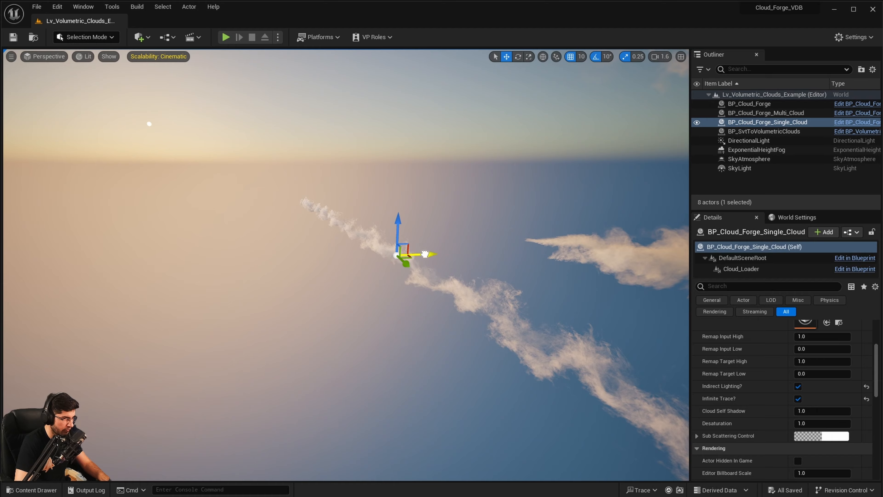
pyautogui.moveTo(425, 254); pyautogui.dragTo(95, 300)
pyautogui.moveTo(94, 300); pyautogui.dragTo(240, 311, button='right')
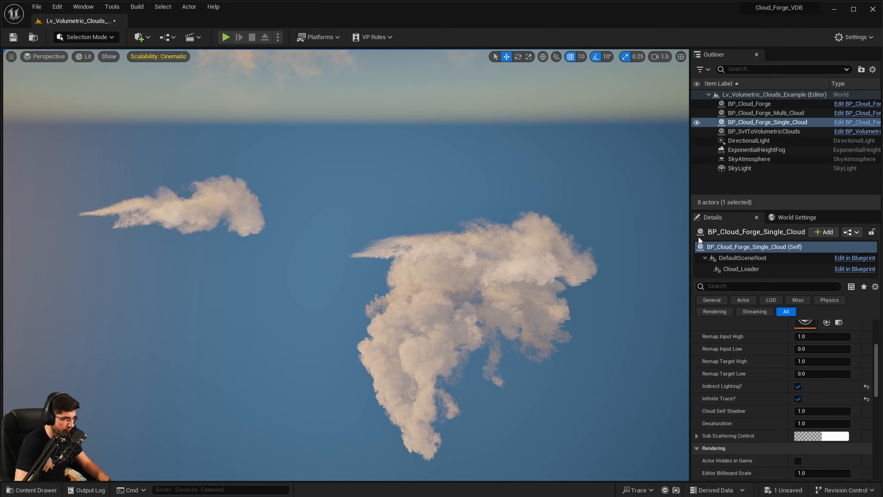
# Step: Reposition the clouds of BP_Cloud_Forge_Multi_Cloud separately, raising the main one and moving the VDB_Cloud_01 component higher on its opposite side
pyautogui.doubleClick(768, 112)
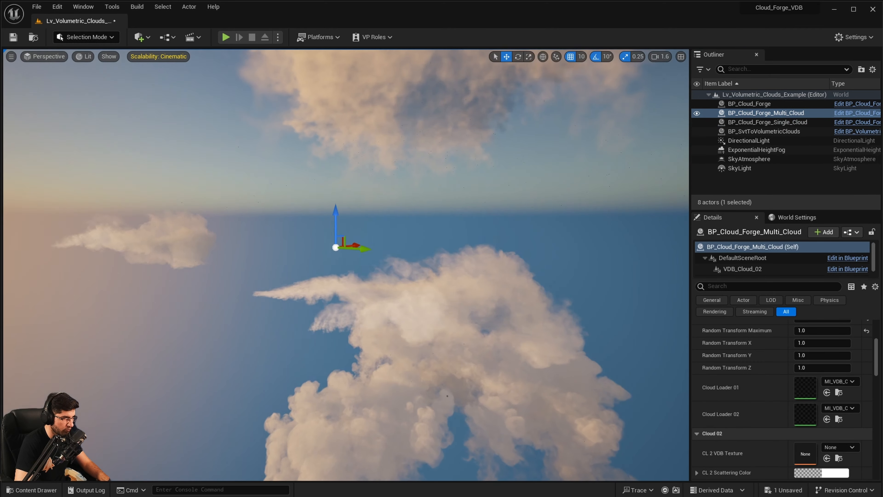
pyautogui.click(730, 263)
pyautogui.moveTo(372, 254); pyautogui.dragTo(371, 171)
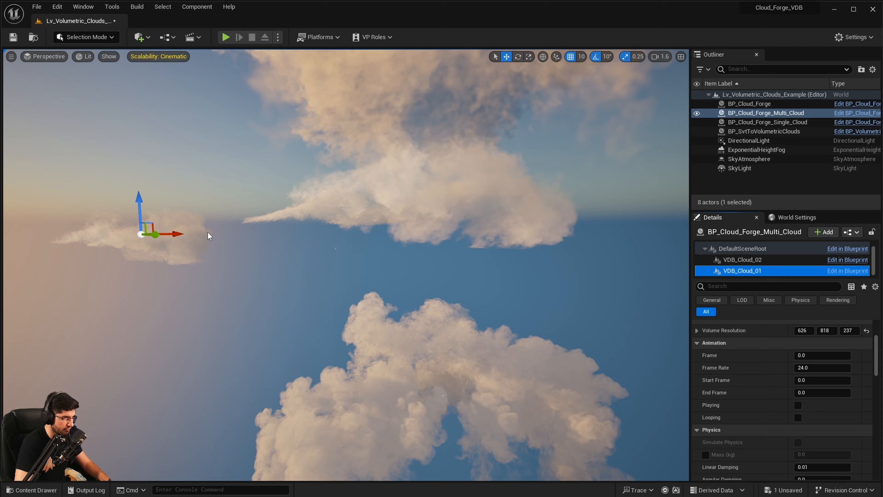
pyautogui.moveTo(240, 233)
pyautogui.mouseDown(button='right')
pyautogui.moveTo(257, 265)
pyautogui.moveTo(240, 233)
pyautogui.mouseUp(button='right')
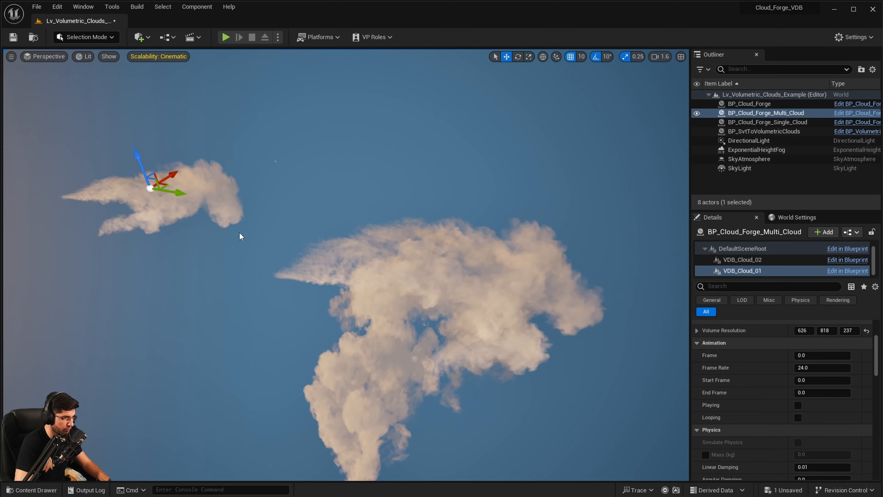
pyautogui.moveTo(182, 192); pyautogui.dragTo(541, 262)
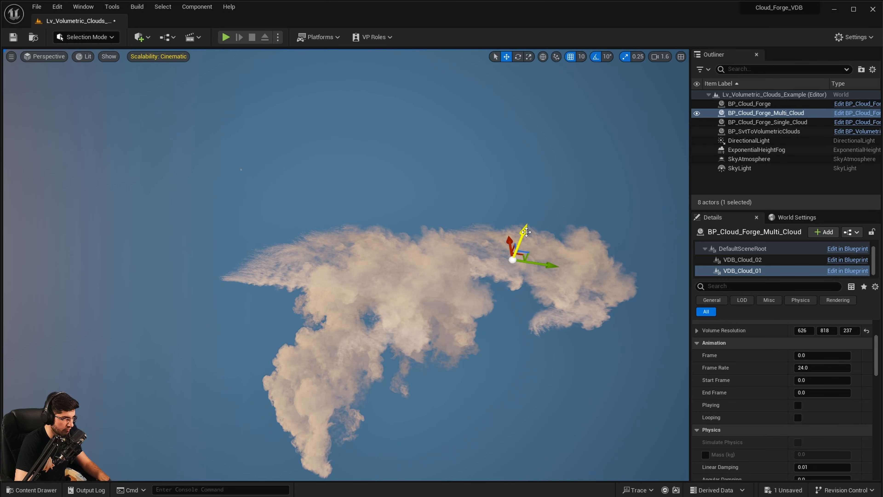
pyautogui.moveTo(526, 231); pyautogui.dragTo(541, 196)
pyautogui.moveTo(512, 251); pyautogui.dragTo(529, 180, button='right')
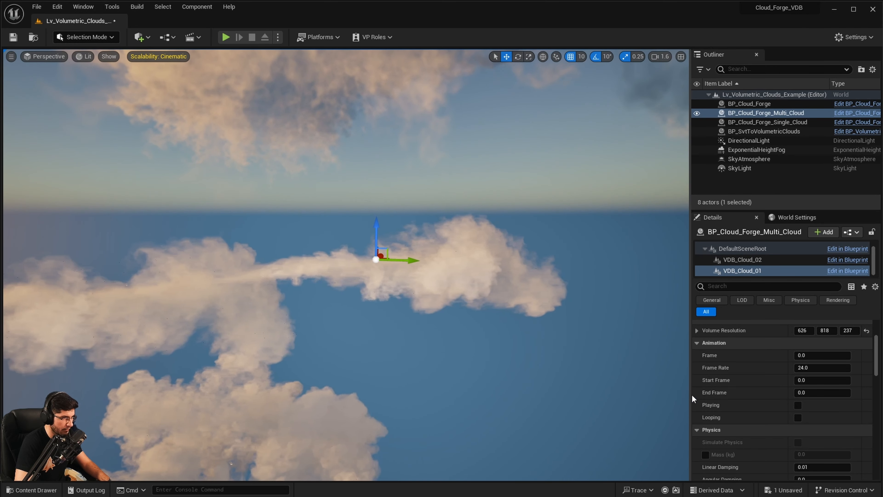
# Step: Examine the VDB_Cloud_01 component settings and the Cloud 02 parameters of BP_Cloud_Forge_Multi_Cloud
pyautogui.scroll(-11, 742, 413)
pyautogui.scroll(19, 746, 412)
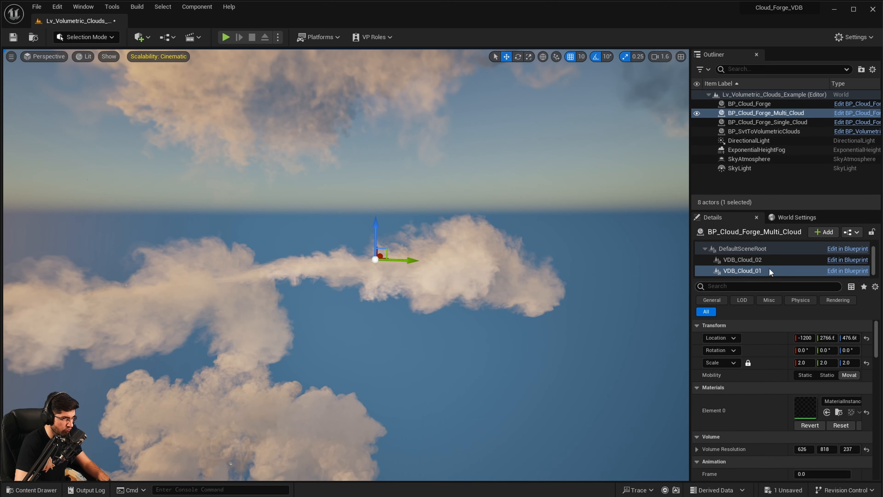
pyautogui.click(748, 249)
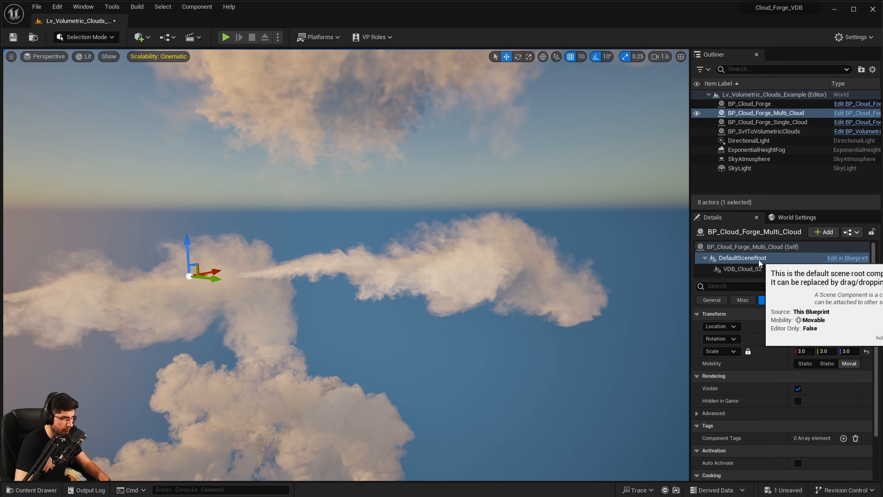
pyautogui.click(764, 247)
pyautogui.scroll(-5, 771, 419)
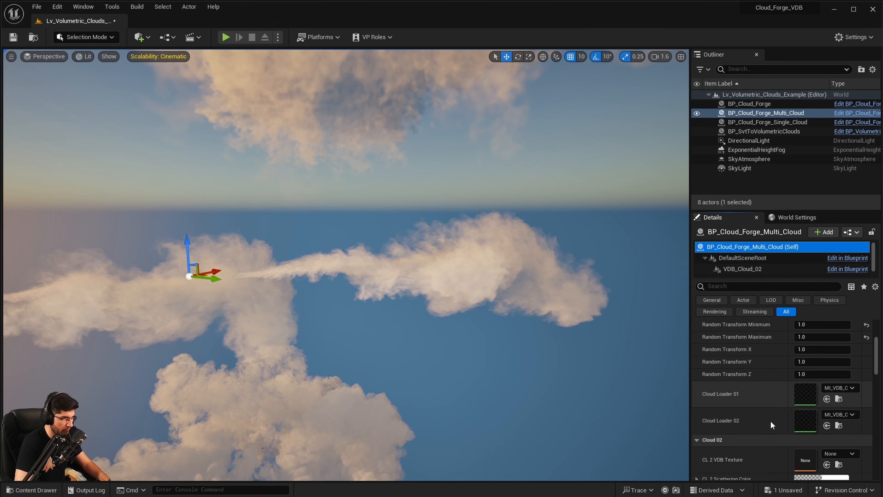
pyautogui.scroll(-4, 768, 402)
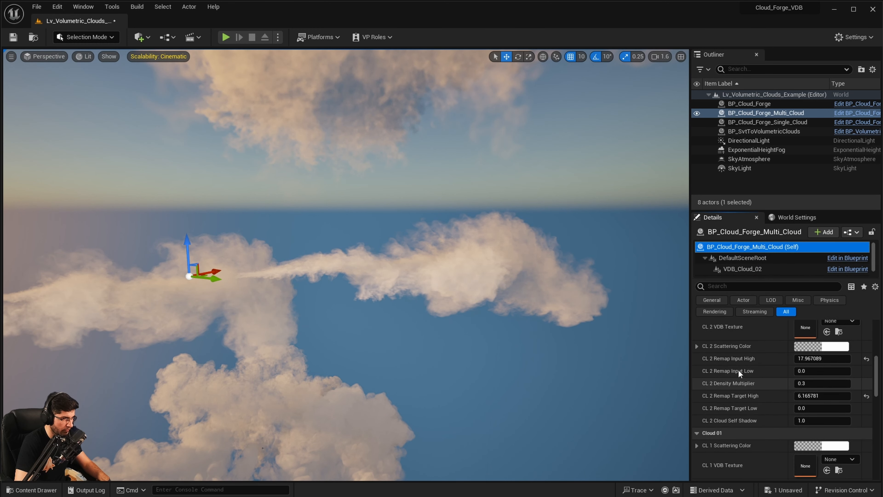
pyautogui.scroll(2, 738, 369)
# Step: Nudge BP_Cloud_Forge_Multi_Cloud slightly along its Y axis and review its Cloud Loader, Cloud 02 and Cloud 01 settings
pyautogui.moveTo(478, 263); pyautogui.dragTo(343, 302, button='right')
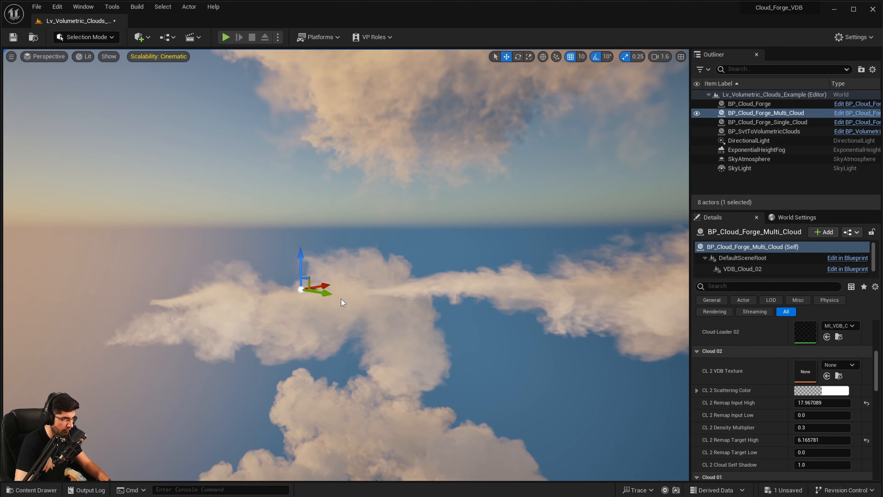
pyautogui.moveTo(326, 291); pyautogui.dragTo(318, 290)
pyautogui.moveTo(318, 291); pyautogui.dragTo(348, 343, button='right')
pyautogui.scroll(-3, 750, 378)
pyautogui.scroll(8, 751, 378)
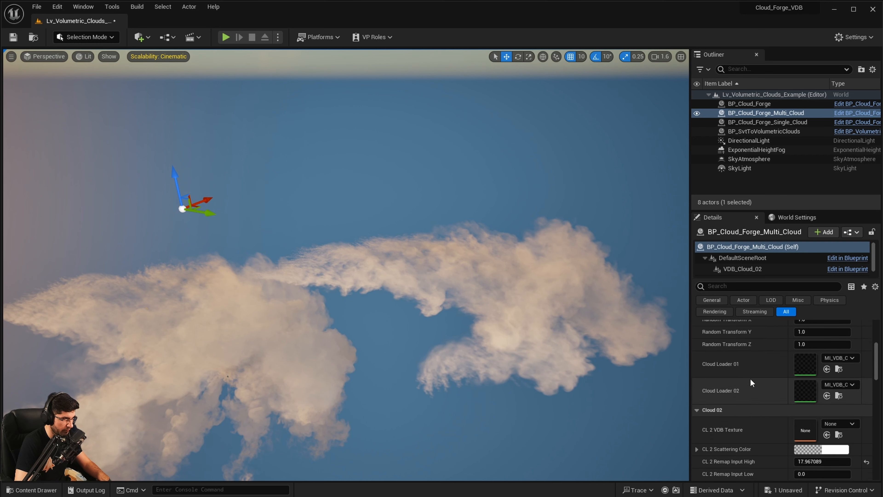
pyautogui.scroll(-10, 752, 378)
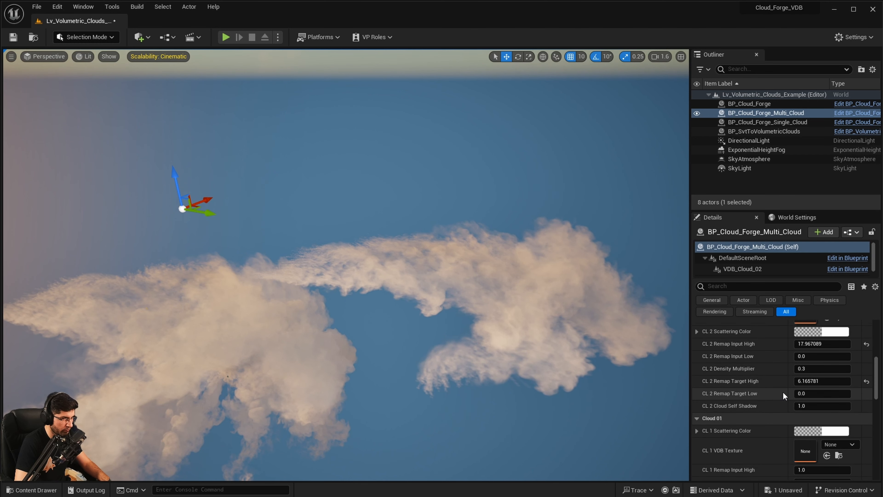
pyautogui.scroll(3, 810, 364)
# Step: Browse the VDB_Collection content, looking into VDB_AP_Cirrus_Cloud and opening the VDB_AP_Cumulus_Cloud folder
pyautogui.hotkey('ctrl', 'space')
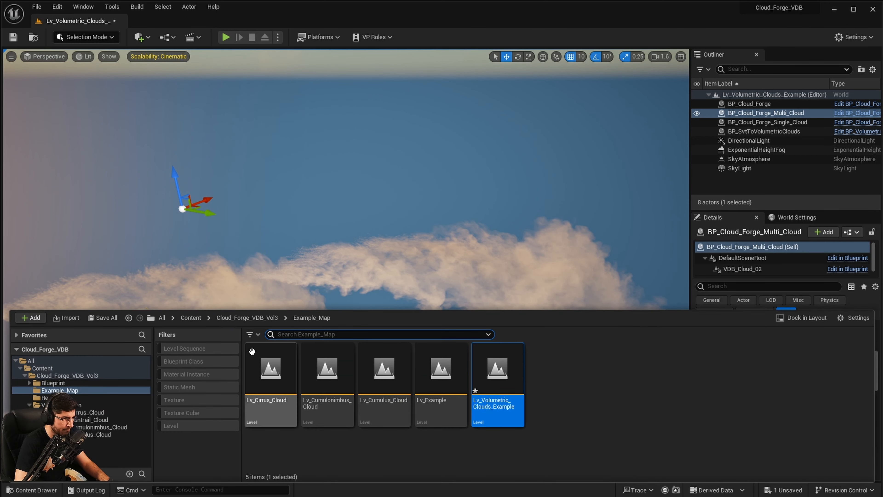
pyautogui.click(248, 318)
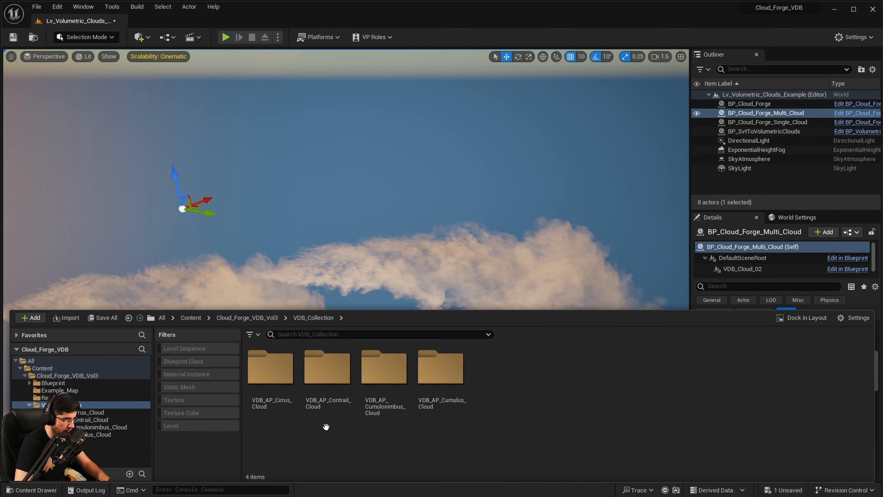
pyautogui.doubleClick(277, 403)
pyautogui.moveTo(313, 313); pyautogui.dragTo(314, 310)
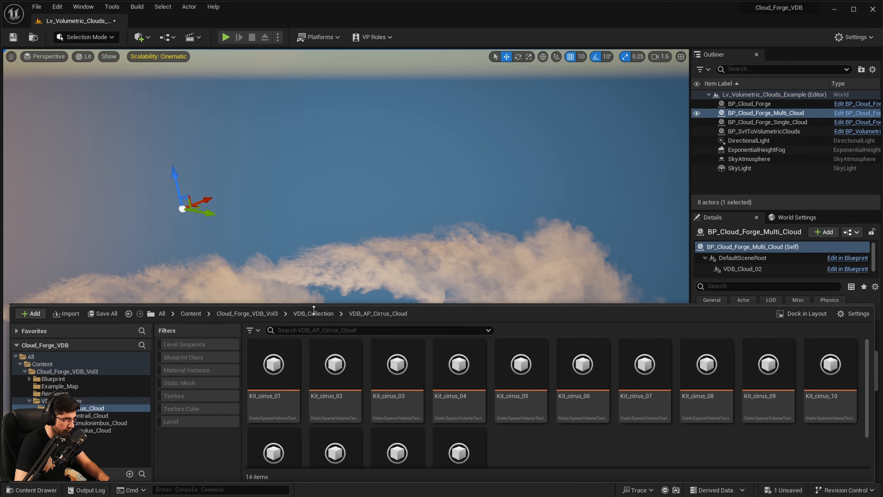
pyautogui.click(323, 314)
pyautogui.doubleClick(465, 376)
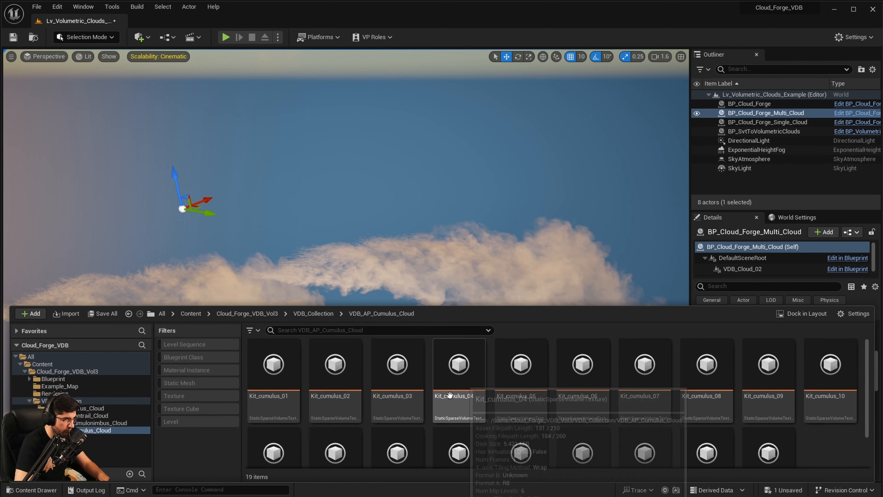
# Step: Assign the Kit_cumulus_06 volume texture as the CL 2 VDB Texture of BP_Cloud_Forge_Multi_Cloud
pyautogui.click(582, 372)
pyautogui.moveTo(557, 234); pyautogui.dragTo(574, 234, button='right')
pyautogui.hotkey('ctrl', 'space')
pyautogui.moveTo(586, 414); pyautogui.dragTo(575, 337)
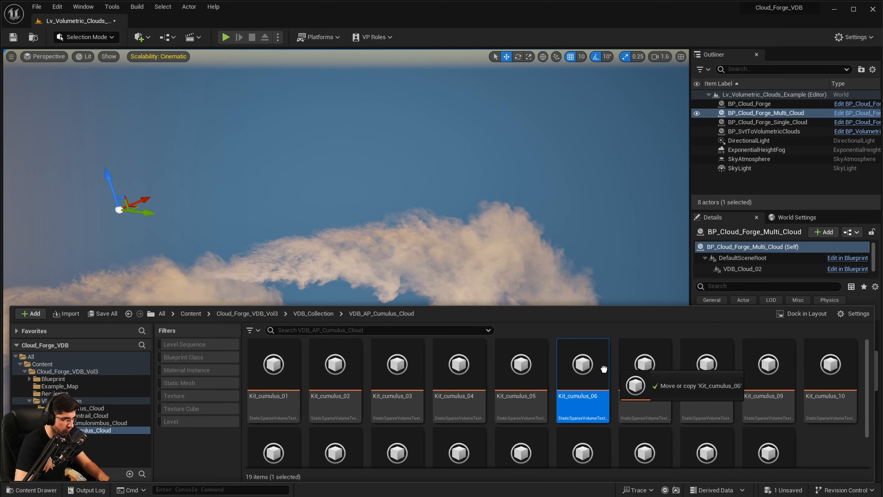
pyautogui.moveTo(603, 369); pyautogui.dragTo(810, 376)
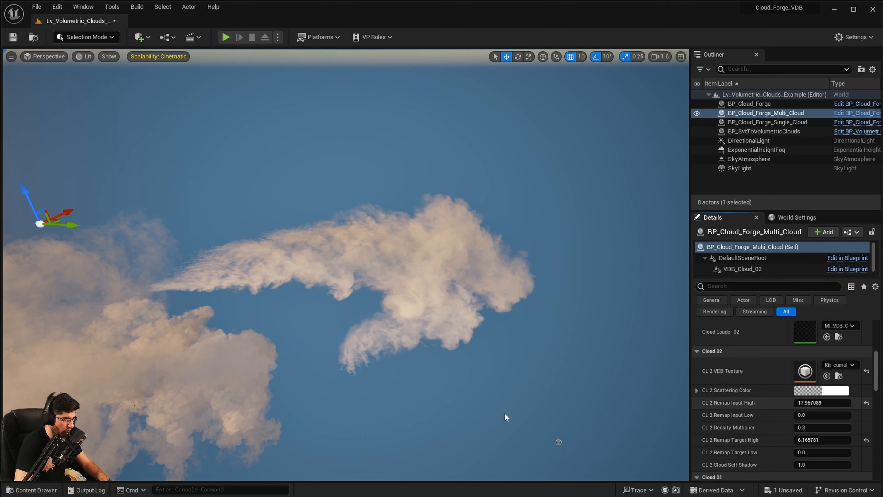
# Step: Hide the transform gizmo and examine the multi-cloud actor's shape, keeping BP_Cloud_Forge_Multi_Cloud selected
pyautogui.press('f')
pyautogui.moveTo(338, 329); pyautogui.dragTo(311, 345, button='right')
pyautogui.press('q')
pyautogui.moveTo(330, 284); pyautogui.dragTo(419, 295, button='right')
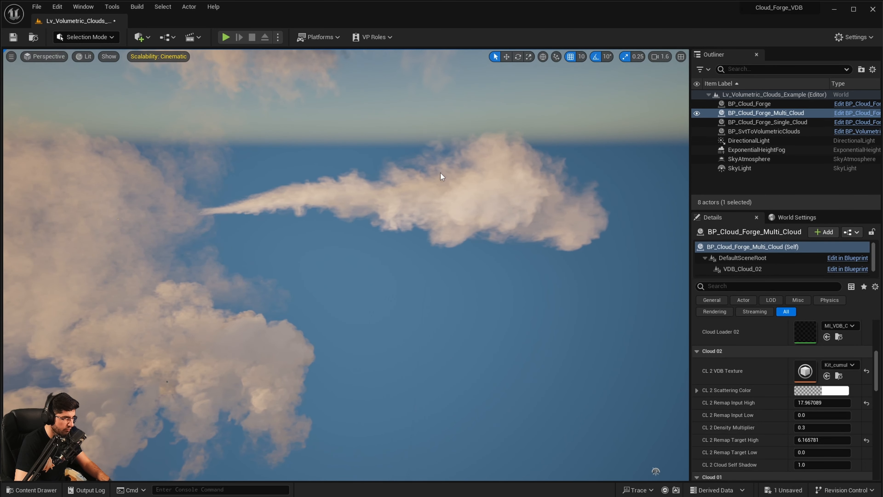
pyautogui.click(440, 172)
pyautogui.click(776, 112)
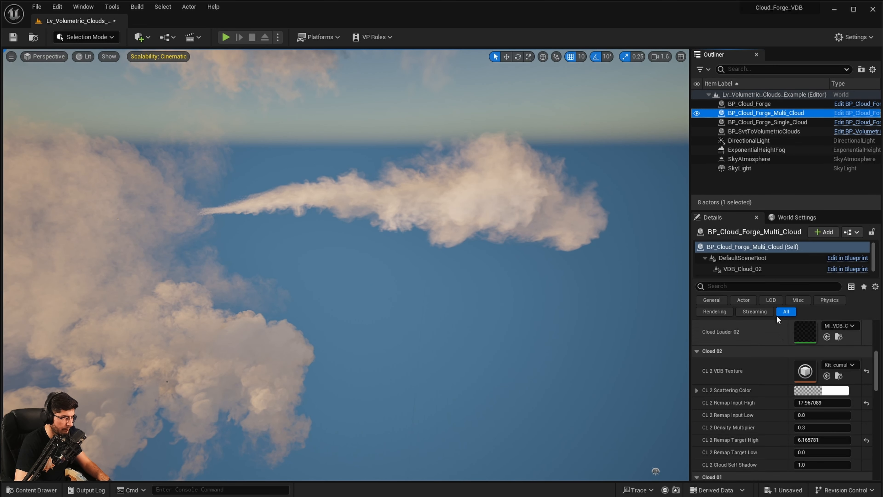
# Step: Inspect the VDB_Cloud_01 and DefaultSceneRoot components of BP_Cloud_Forge_Multi_Cloud, ending on the actor's own Cloud 02 settings
pyautogui.click(743, 272)
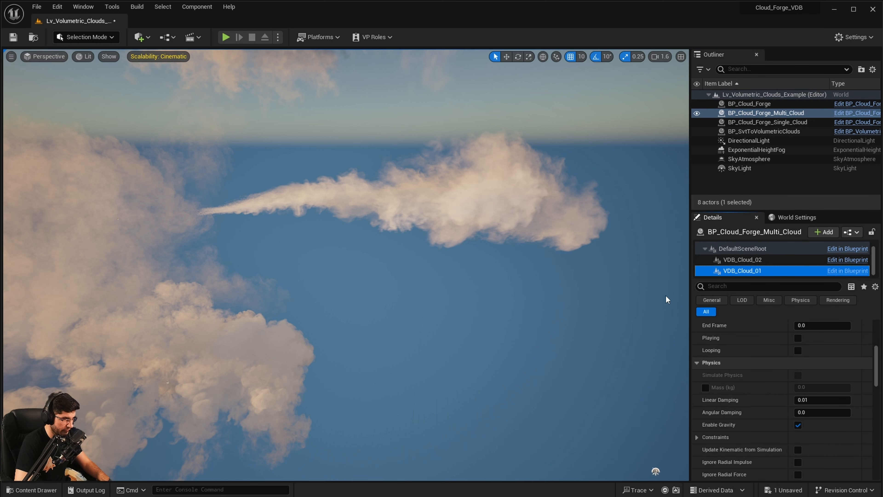
pyautogui.click(743, 249)
pyautogui.scroll(1, 749, 374)
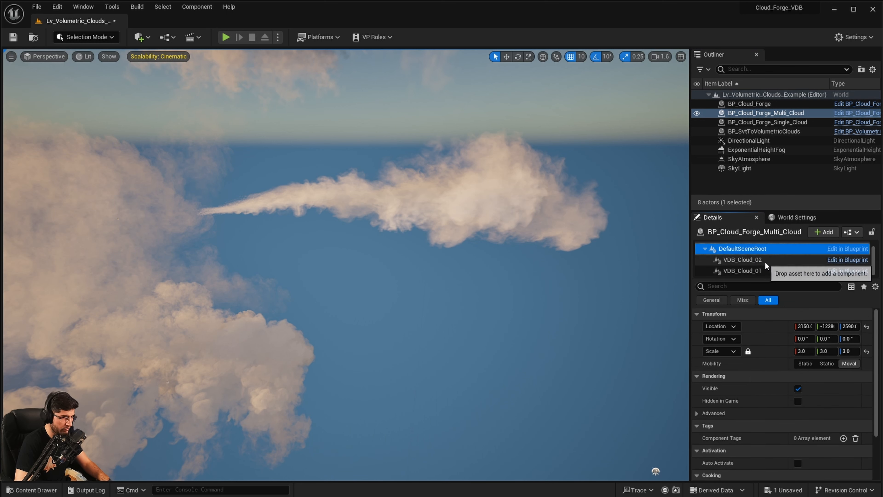
pyautogui.scroll(1, 767, 266)
pyautogui.click(760, 247)
pyautogui.scroll(-5, 787, 403)
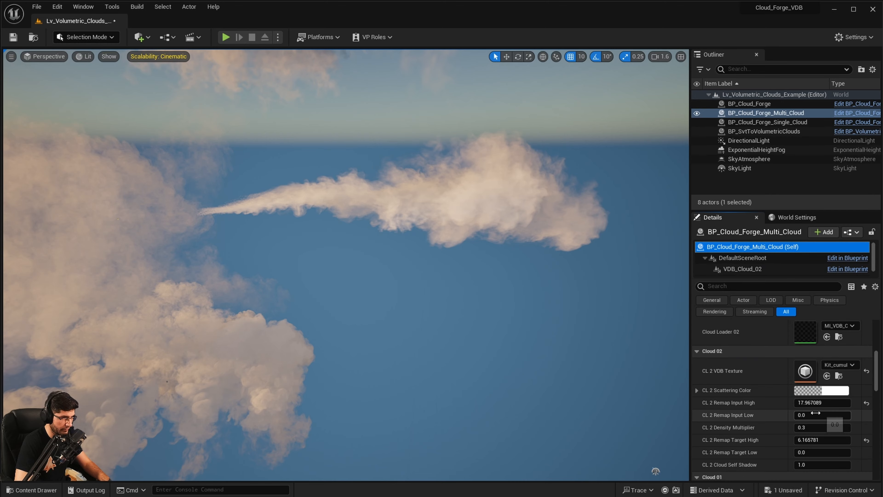
# Step: Assign a Kit_cumulus volume texture from VDB_AP_Cumulus_Cloud as the CL 1 VDB Texture of BP_Cloud_Forge_Multi_Cloud
pyautogui.scroll(-7, 816, 413)
pyautogui.hotkey('ctrl', 'space')
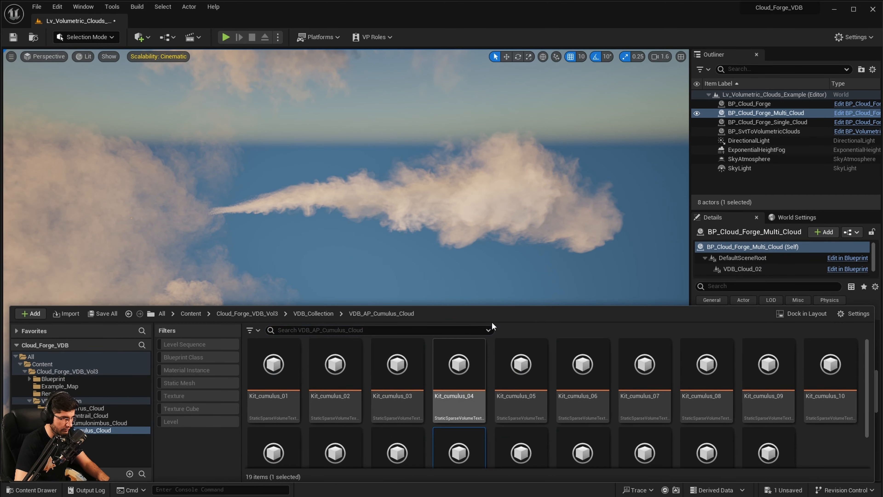
pyautogui.moveTo(494, 285); pyautogui.dragTo(467, 276, button='right')
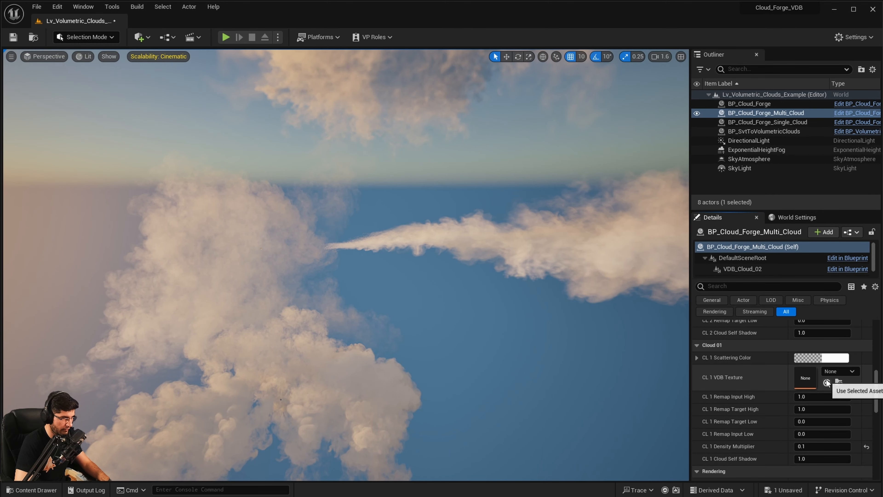
pyautogui.click(826, 383)
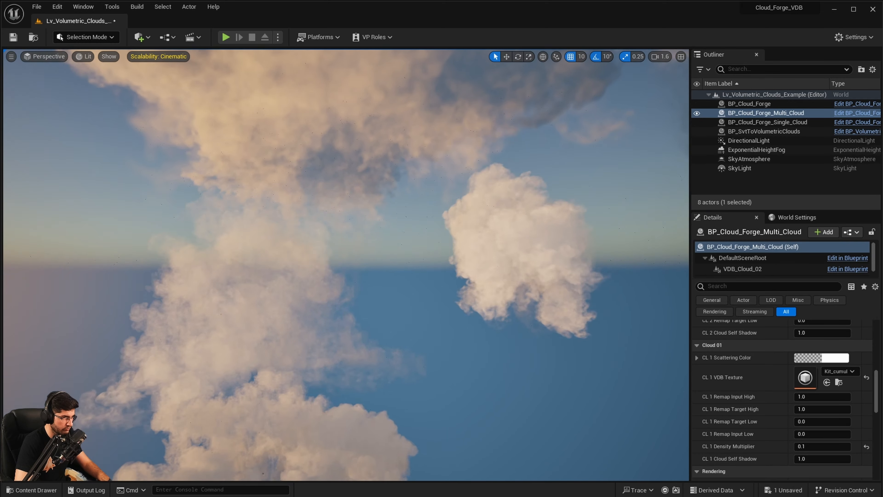
# Step: Select BP_SvtToVolumetricClouds and examine its volumetric cloud formation and the cloud transform widgets from several viewpoints
pyautogui.press('w')
pyautogui.moveTo(346, 265); pyautogui.dragTo(206, 255, button='right')
pyautogui.click(762, 131)
pyautogui.moveTo(486, 237); pyautogui.dragTo(453, 301, button='right')
pyautogui.scroll(4, 501, 291)
pyautogui.press('w')
pyautogui.scroll(5, 448, 302)
pyautogui.scroll(1, 443, 212)
pyautogui.moveTo(443, 212); pyautogui.dragTo(449, 170, button='right')
pyautogui.press('s')
pyautogui.press('w')
pyautogui.moveTo(469, 217); pyautogui.dragTo(557, 305, button='right')
pyautogui.press('w')
pyautogui.press('w')
pyautogui.press('w')
pyautogui.press('w')
pyautogui.press('w')
pyautogui.press('w')
pyautogui.scroll(-1, 557, 261)
pyautogui.press('s')
pyautogui.moveTo(384, 336); pyautogui.dragTo(331, 416, button='right')
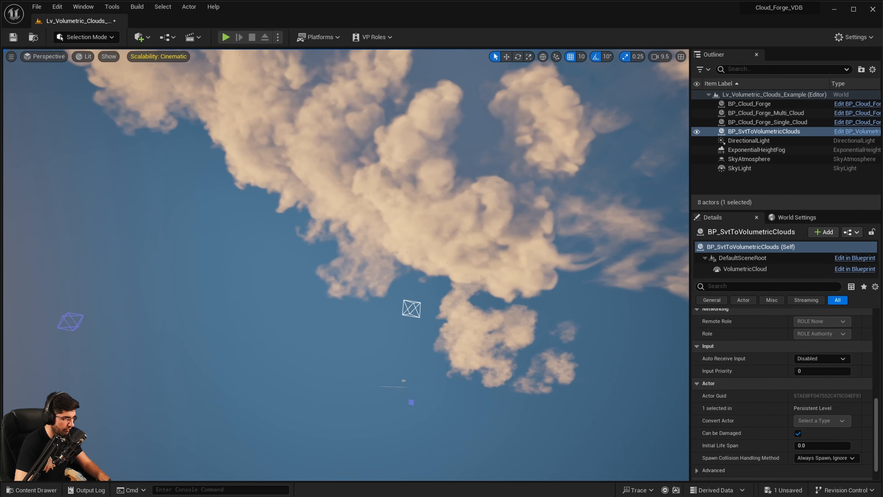
# Step: Move the Clouds SVT (Max 3)[2] transform away from the main cloud mass, past the [1] transform
pyautogui.moveTo(507, 378); pyautogui.dragTo(470, 362, button='right')
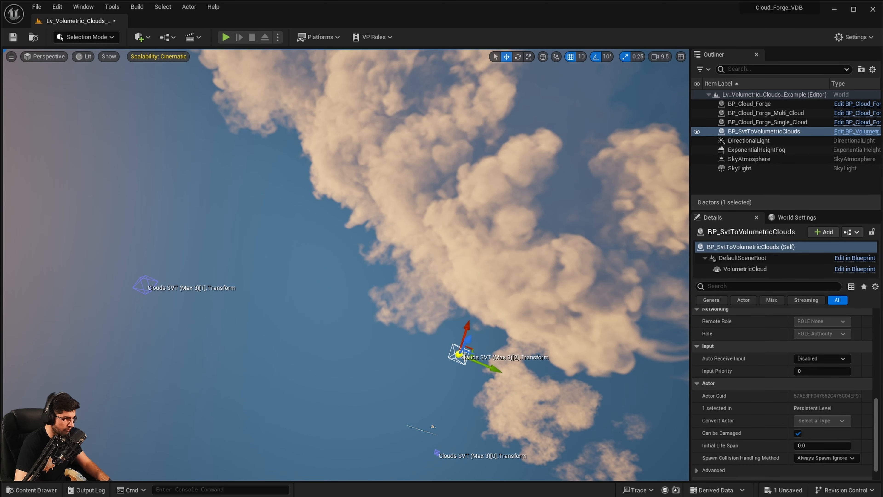
pyautogui.moveTo(352, 309); pyautogui.dragTo(128, 202)
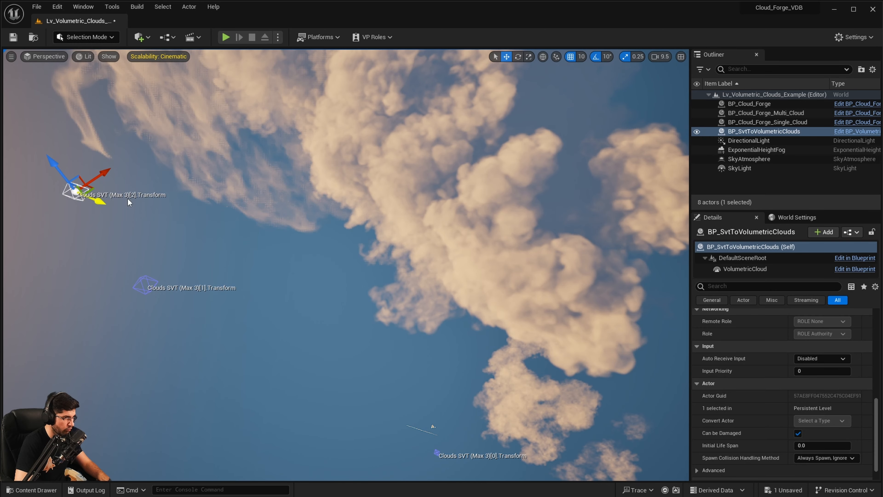
pyautogui.moveTo(60, 169); pyautogui.dragTo(15, 108)
pyautogui.moveTo(164, 214); pyautogui.dragTo(207, 307, button='right')
# Step: Move the Clouds SVT (Max 3)[1] transform of BP_SvtToVolumetricClouds to reposition its cloud within the formation
pyautogui.press('r')
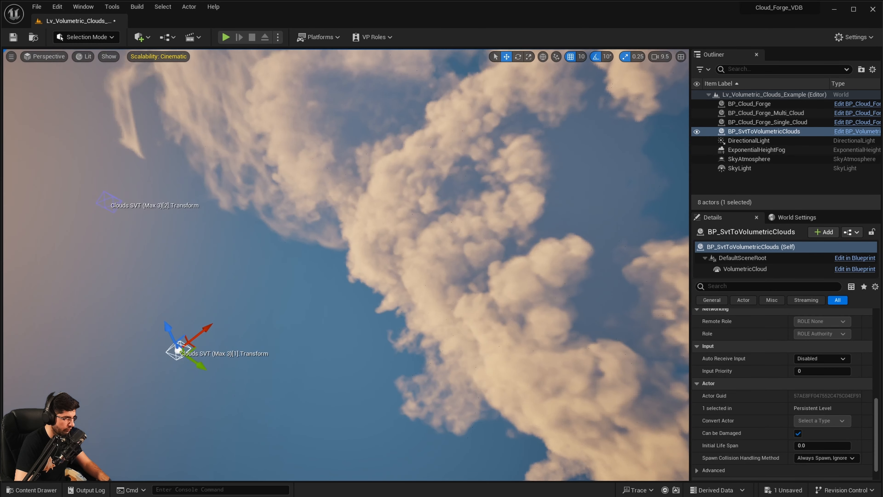
pyautogui.moveTo(198, 343); pyautogui.dragTo(218, 325)
pyautogui.moveTo(265, 322)
pyautogui.mouseDown(button='right')
pyautogui.moveTo(257, 361)
pyautogui.moveTo(266, 352)
pyautogui.moveTo(257, 299)
pyautogui.moveTo(266, 322)
pyautogui.mouseUp(button='right')
pyautogui.scroll(1, 266, 321)
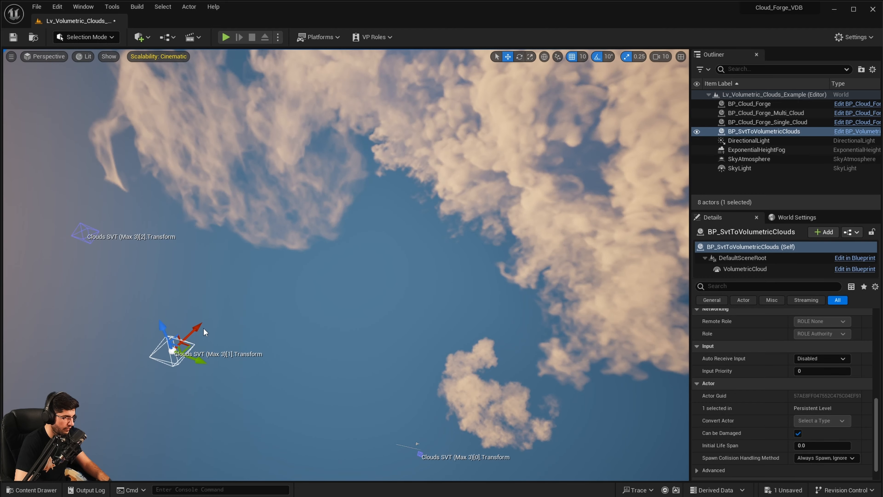
pyautogui.moveTo(192, 343); pyautogui.dragTo(28, 280)
pyautogui.moveTo(28, 281); pyautogui.dragTo(28, 139, button='right')
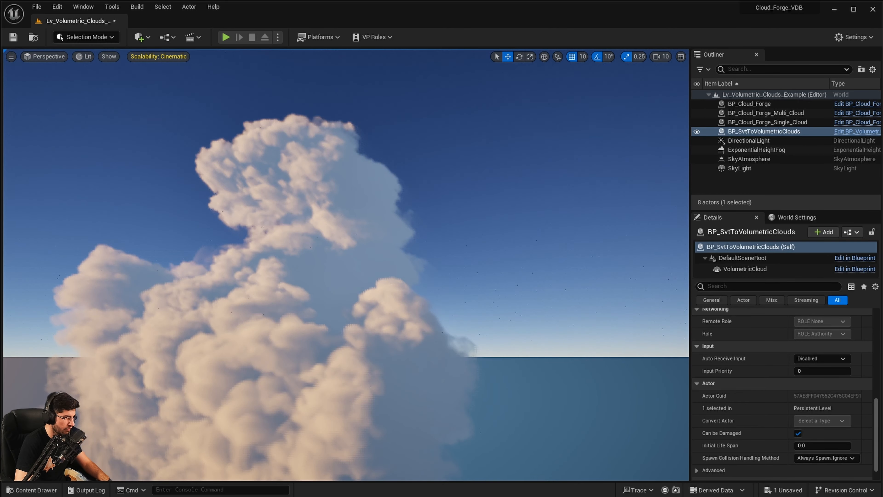
# Step: Rotate the sun around the volumetric clouds until they are backlit, and deselect BP_SvtToVolumetricClouds
pyautogui.moveTo(246, 208); pyautogui.dragTo(187, 328, button='right')
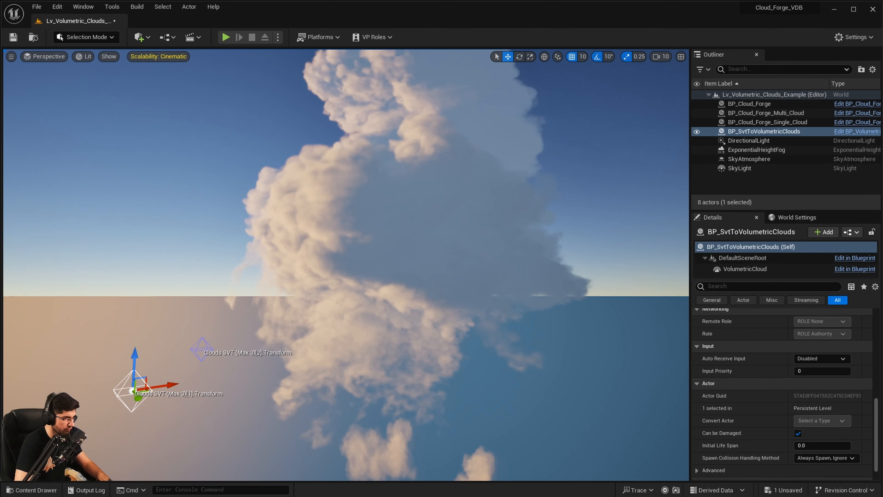
pyautogui.hotkey('ctrl', 'l')
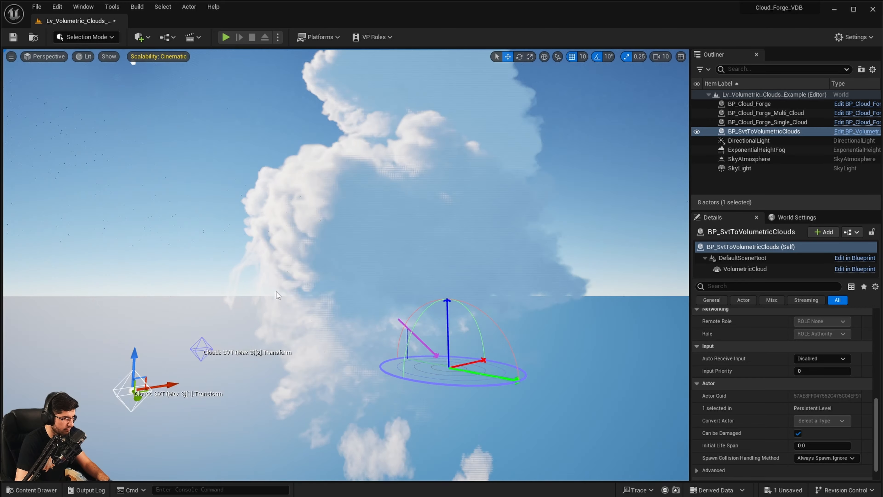
pyautogui.moveTo(295, 288)
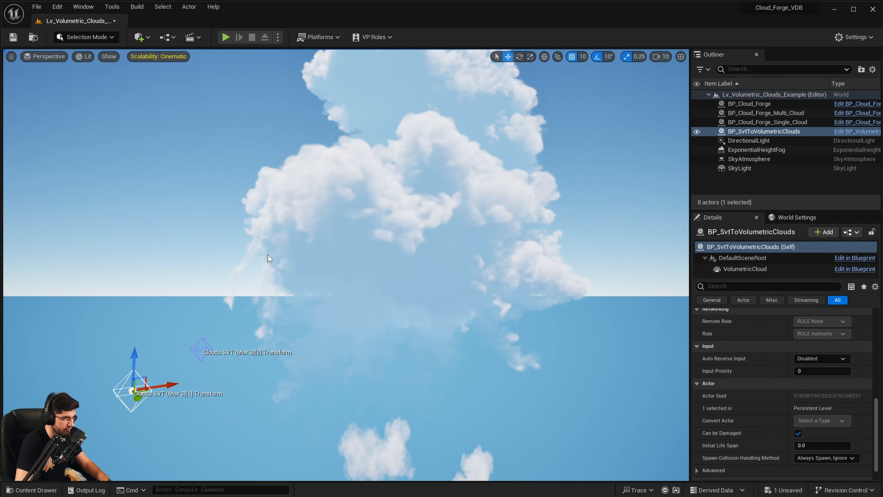
pyautogui.moveTo(266, 254); pyautogui.dragTo(251, 292, button='right')
pyautogui.moveTo(380, 225); pyautogui.dragTo(366, 204, button='right')
pyautogui.hotkey('ctrl', 'l')
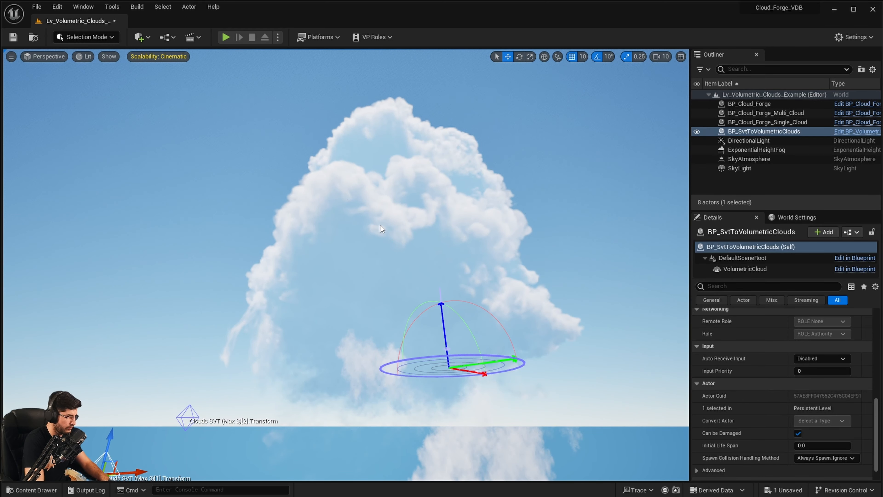
pyautogui.moveTo(311, 218); pyautogui.dragTo(305, 227, button='right')
pyautogui.click(310, 226)
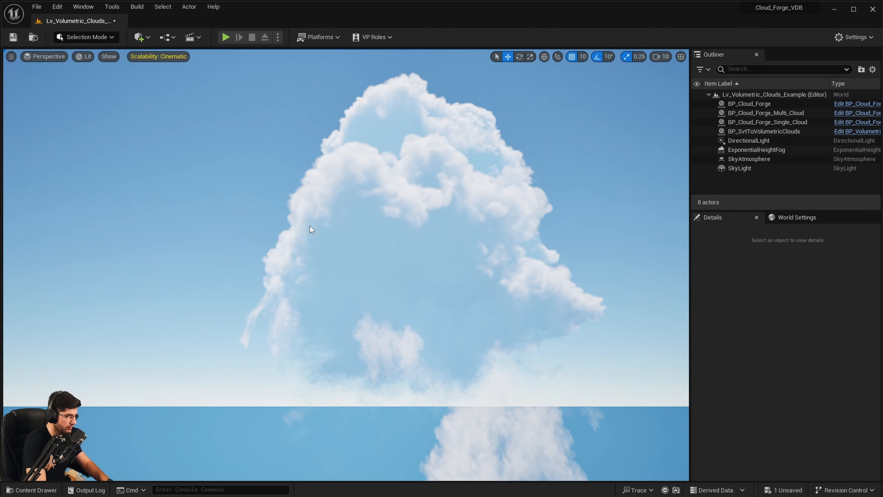
pyautogui.hotkey('ctrl', 'l')
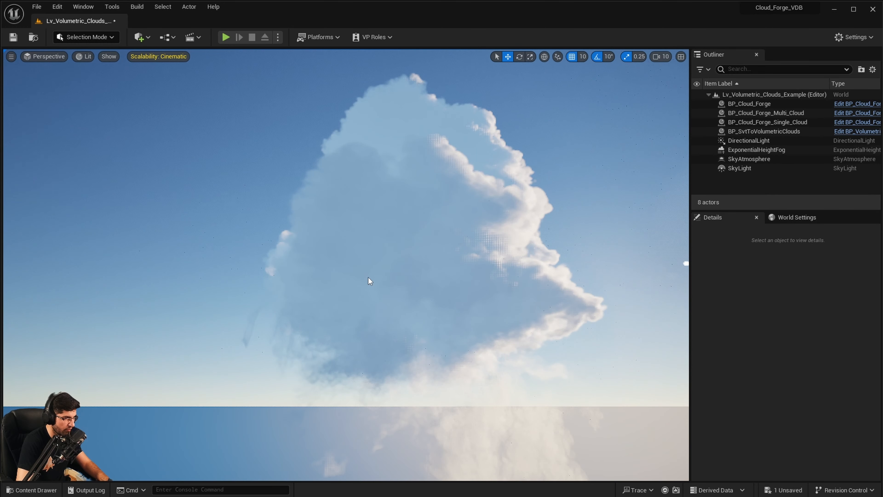
# Step: Fly around the backlit volumetric clouds and examine their bright edges, shaded sides and the smaller clouds nearby
pyautogui.moveTo(370, 278); pyautogui.dragTo(306, 250, button='right')
pyautogui.press('w')
pyautogui.press('w')
pyautogui.press('w')
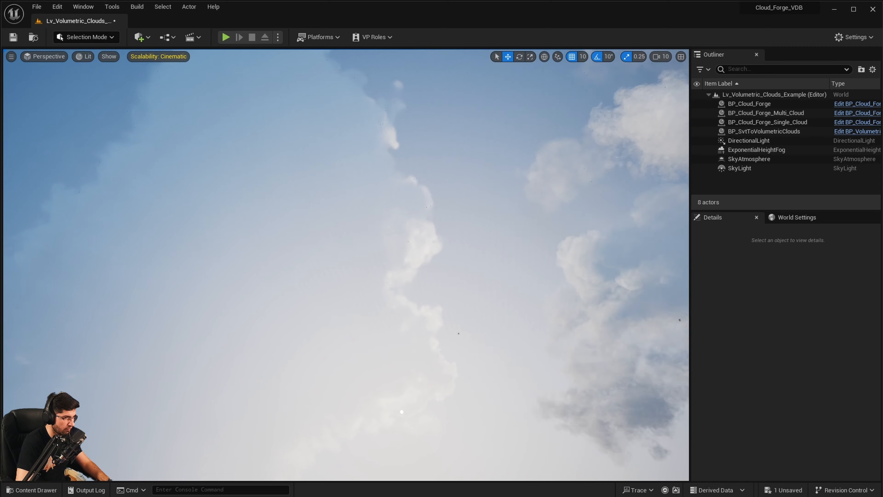
pyautogui.moveTo(379, 304); pyautogui.dragTo(384, 286, button='right')
pyautogui.moveTo(223, 283); pyautogui.dragTo(254, 282, button='right')
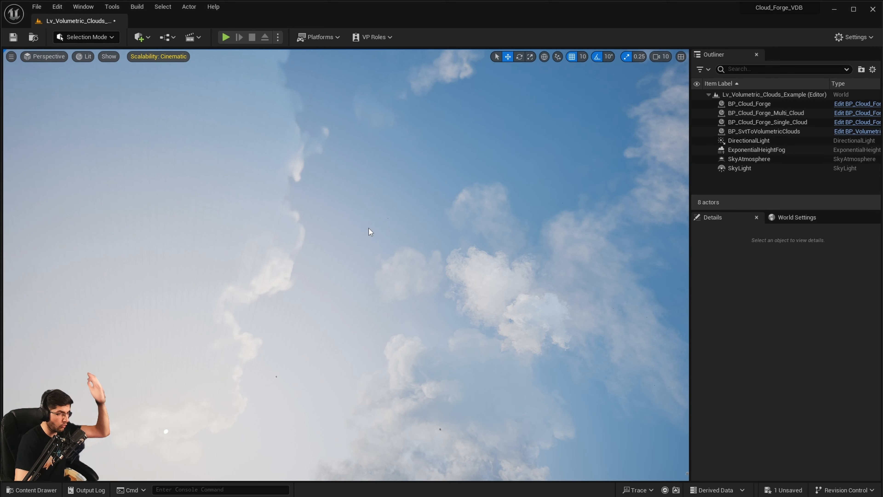
pyautogui.moveTo(377, 222); pyautogui.dragTo(417, 264, button='right')
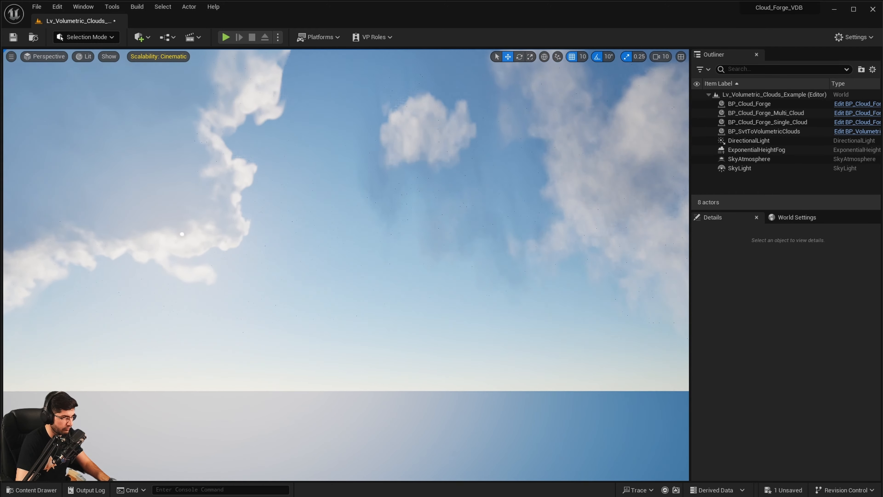
pyautogui.moveTo(449, 302)
pyautogui.mouseDown(button='right')
pyautogui.moveTo(445, 274)
pyautogui.moveTo(440, 302)
pyautogui.mouseUp(button='right')
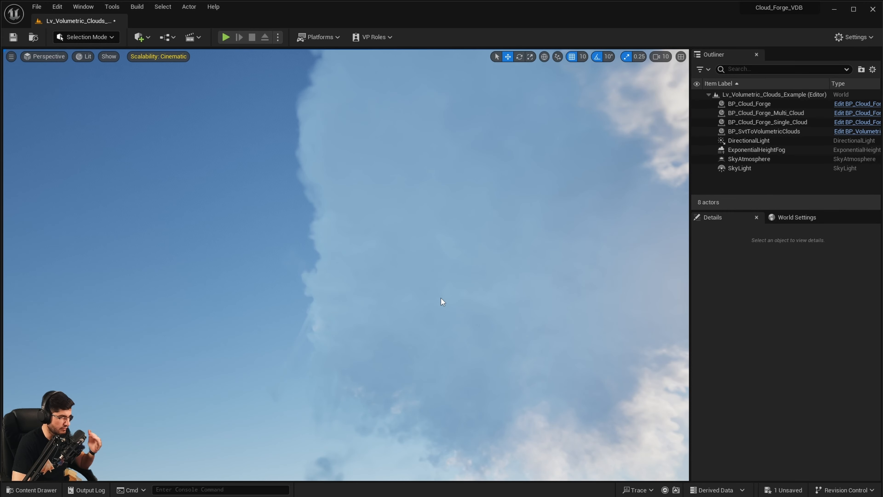
pyautogui.moveTo(418, 293); pyautogui.dragTo(386, 219, button='right')
# Step: Create a new level named Test_Level in the Example_Map folder
pyautogui.hotkey('ctrl', 'space')
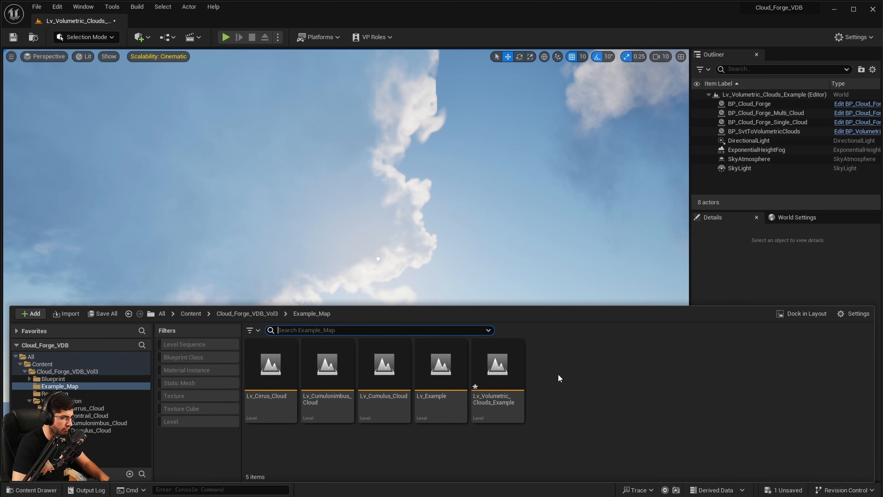
pyautogui.rightClick(558, 374)
pyautogui.click(598, 384)
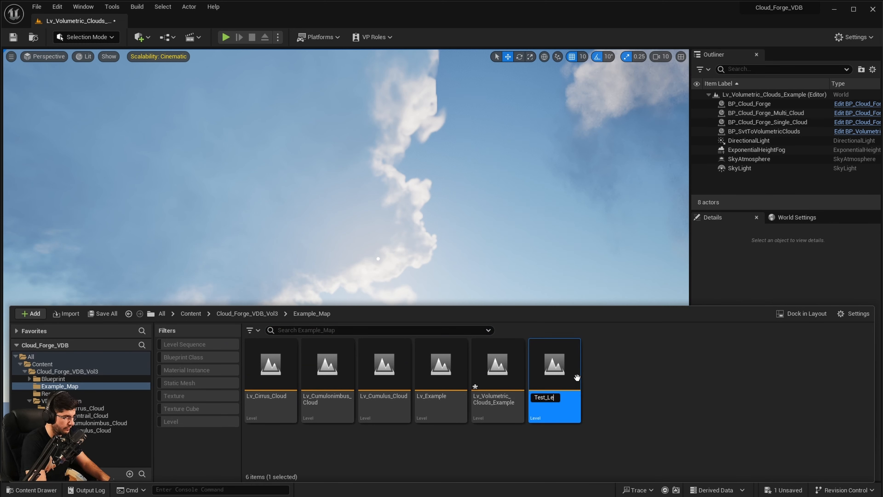
# Step: Open Test_Level, saving both Lv_Volumetric_Clouds_Example and Test_Level
pyautogui.doubleClick(578, 380)
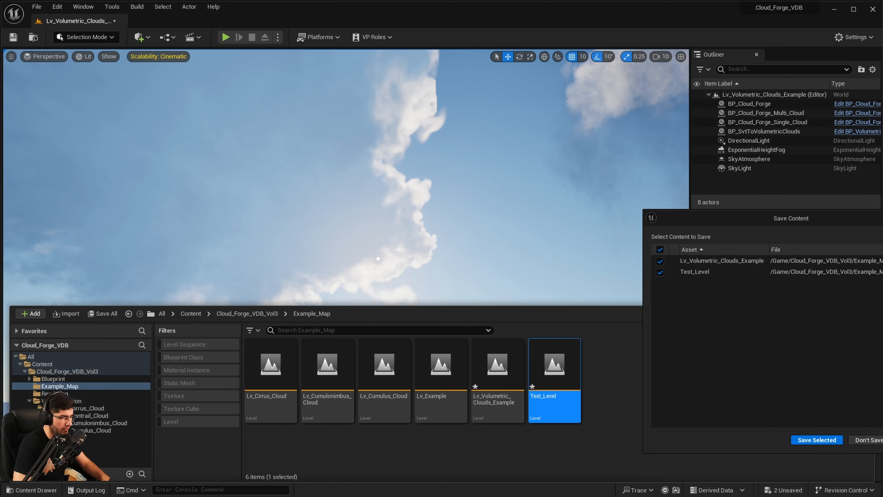
pyautogui.click(859, 440)
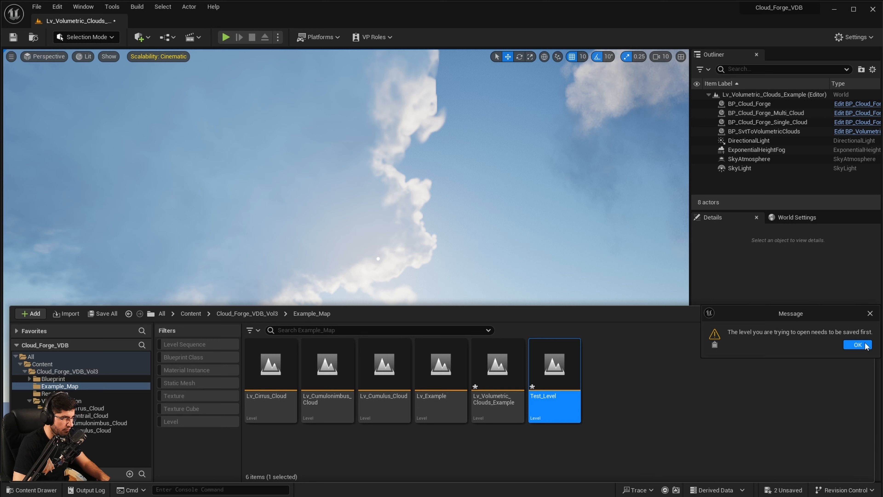
pyautogui.doubleClick(579, 359)
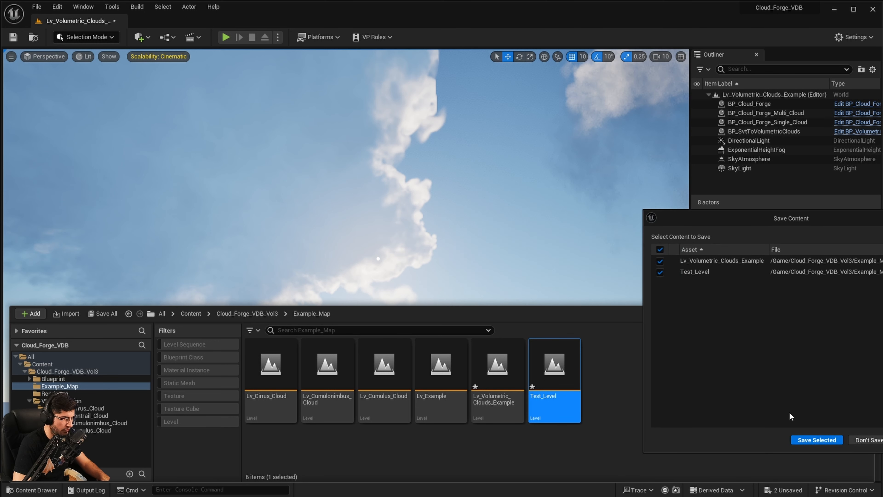
pyautogui.click(818, 439)
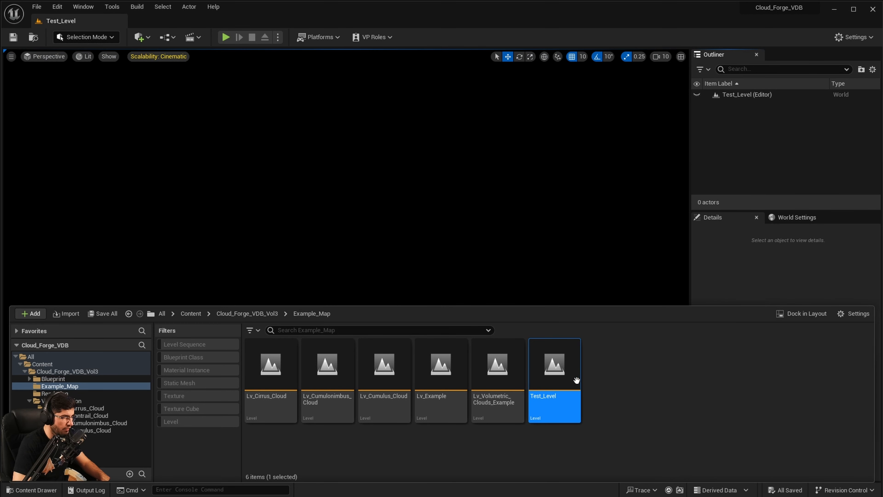